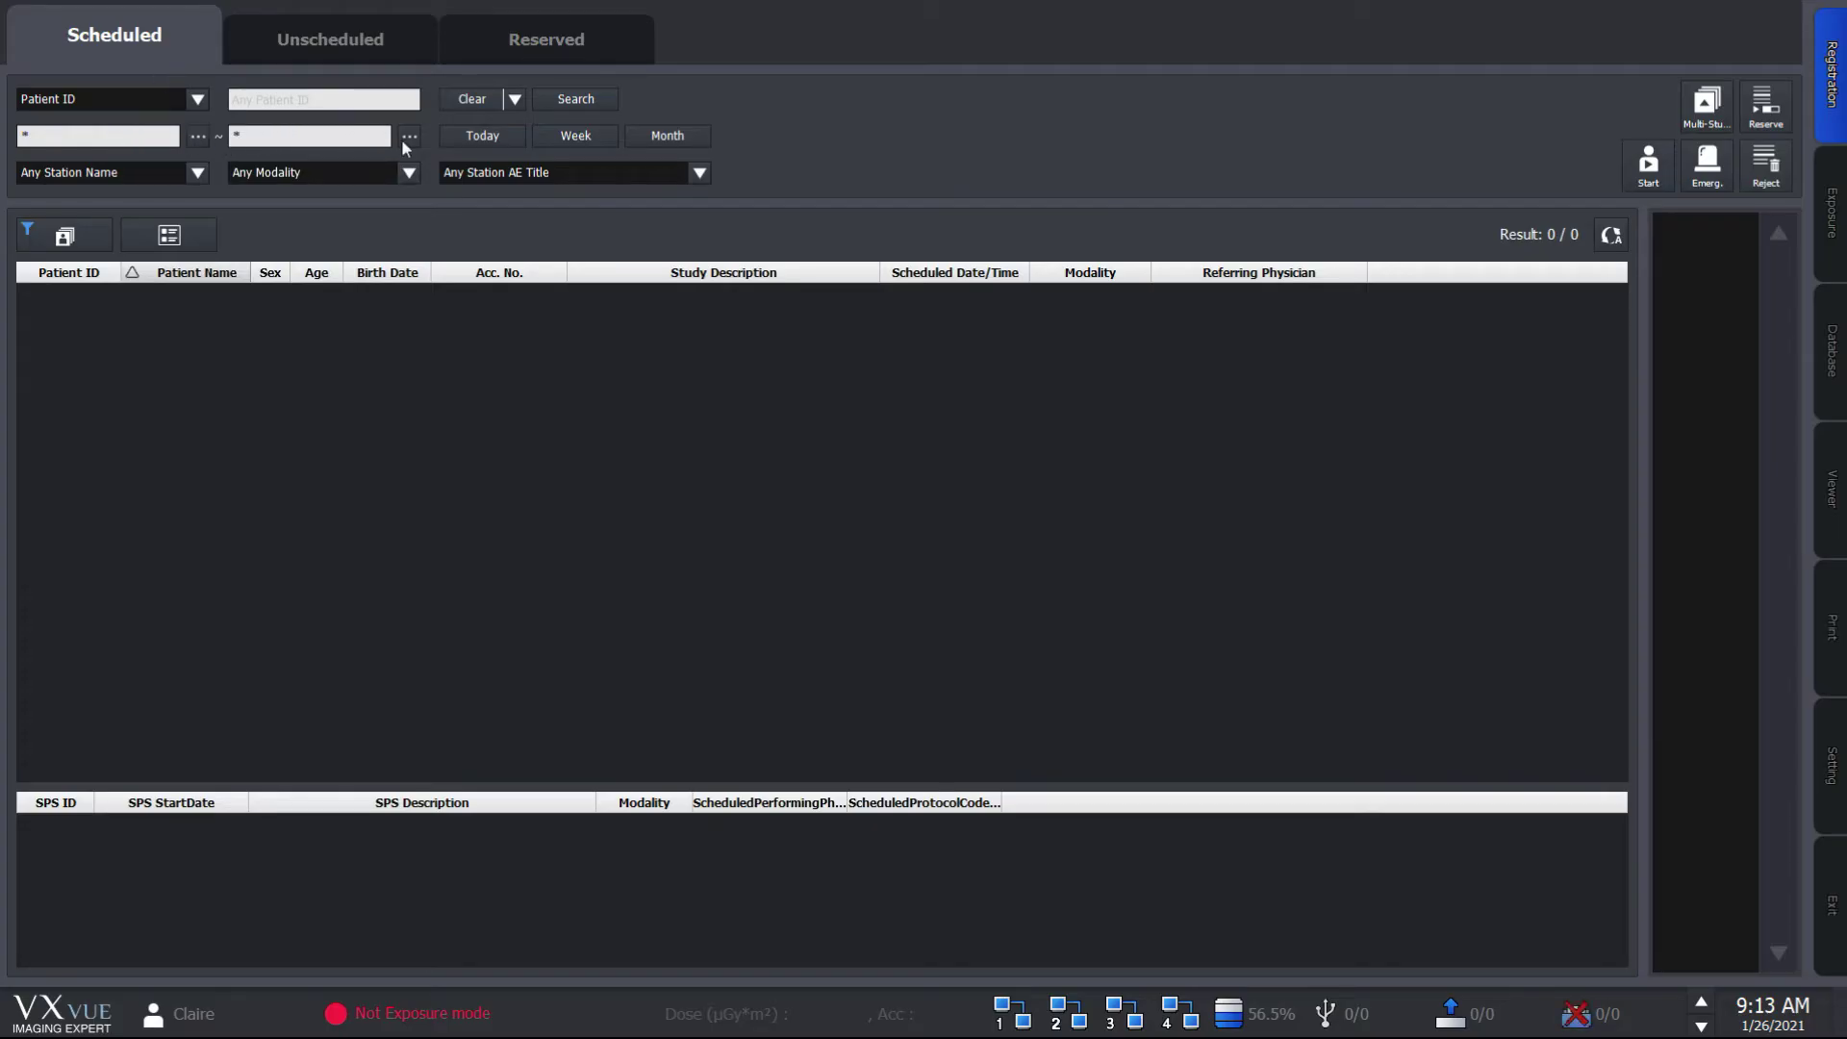
Set both date fields to today, 1/26/2021, to list the ten scheduled exams, then open the search-condition list
left_click(484, 137)
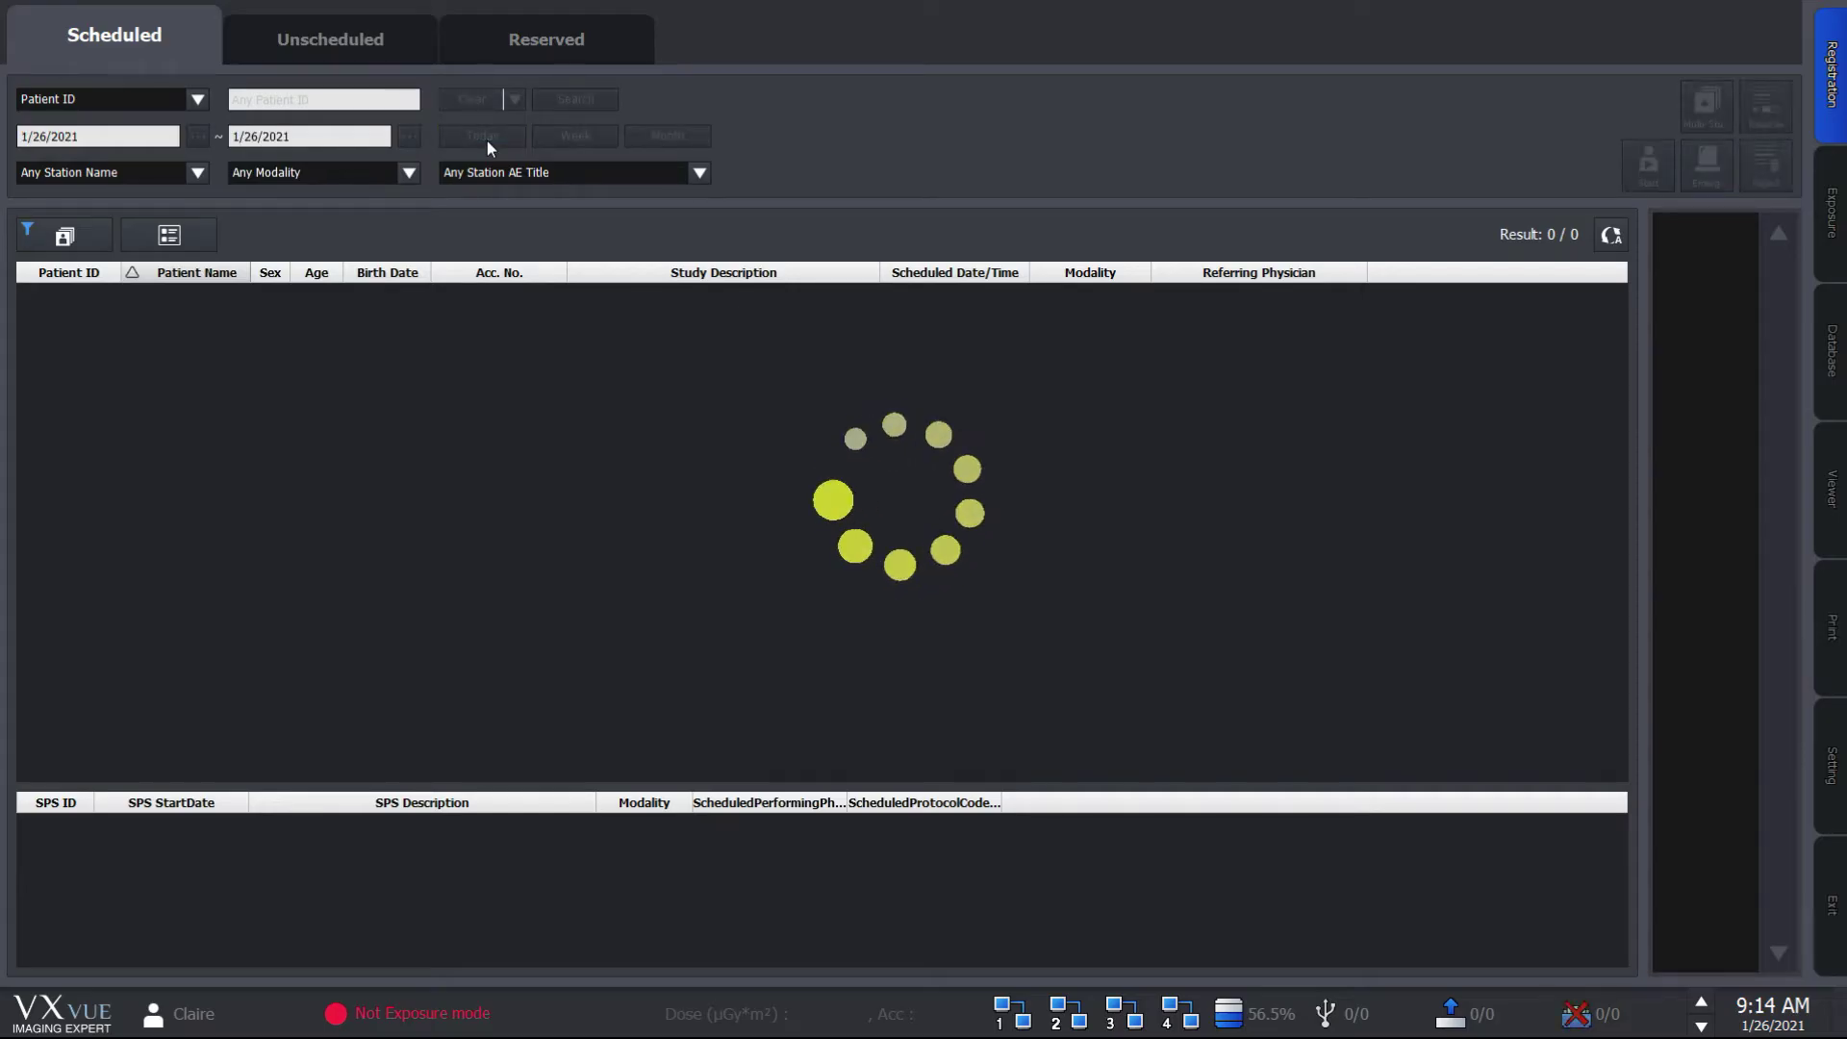
left_click(75, 138)
left_click(75, 137)
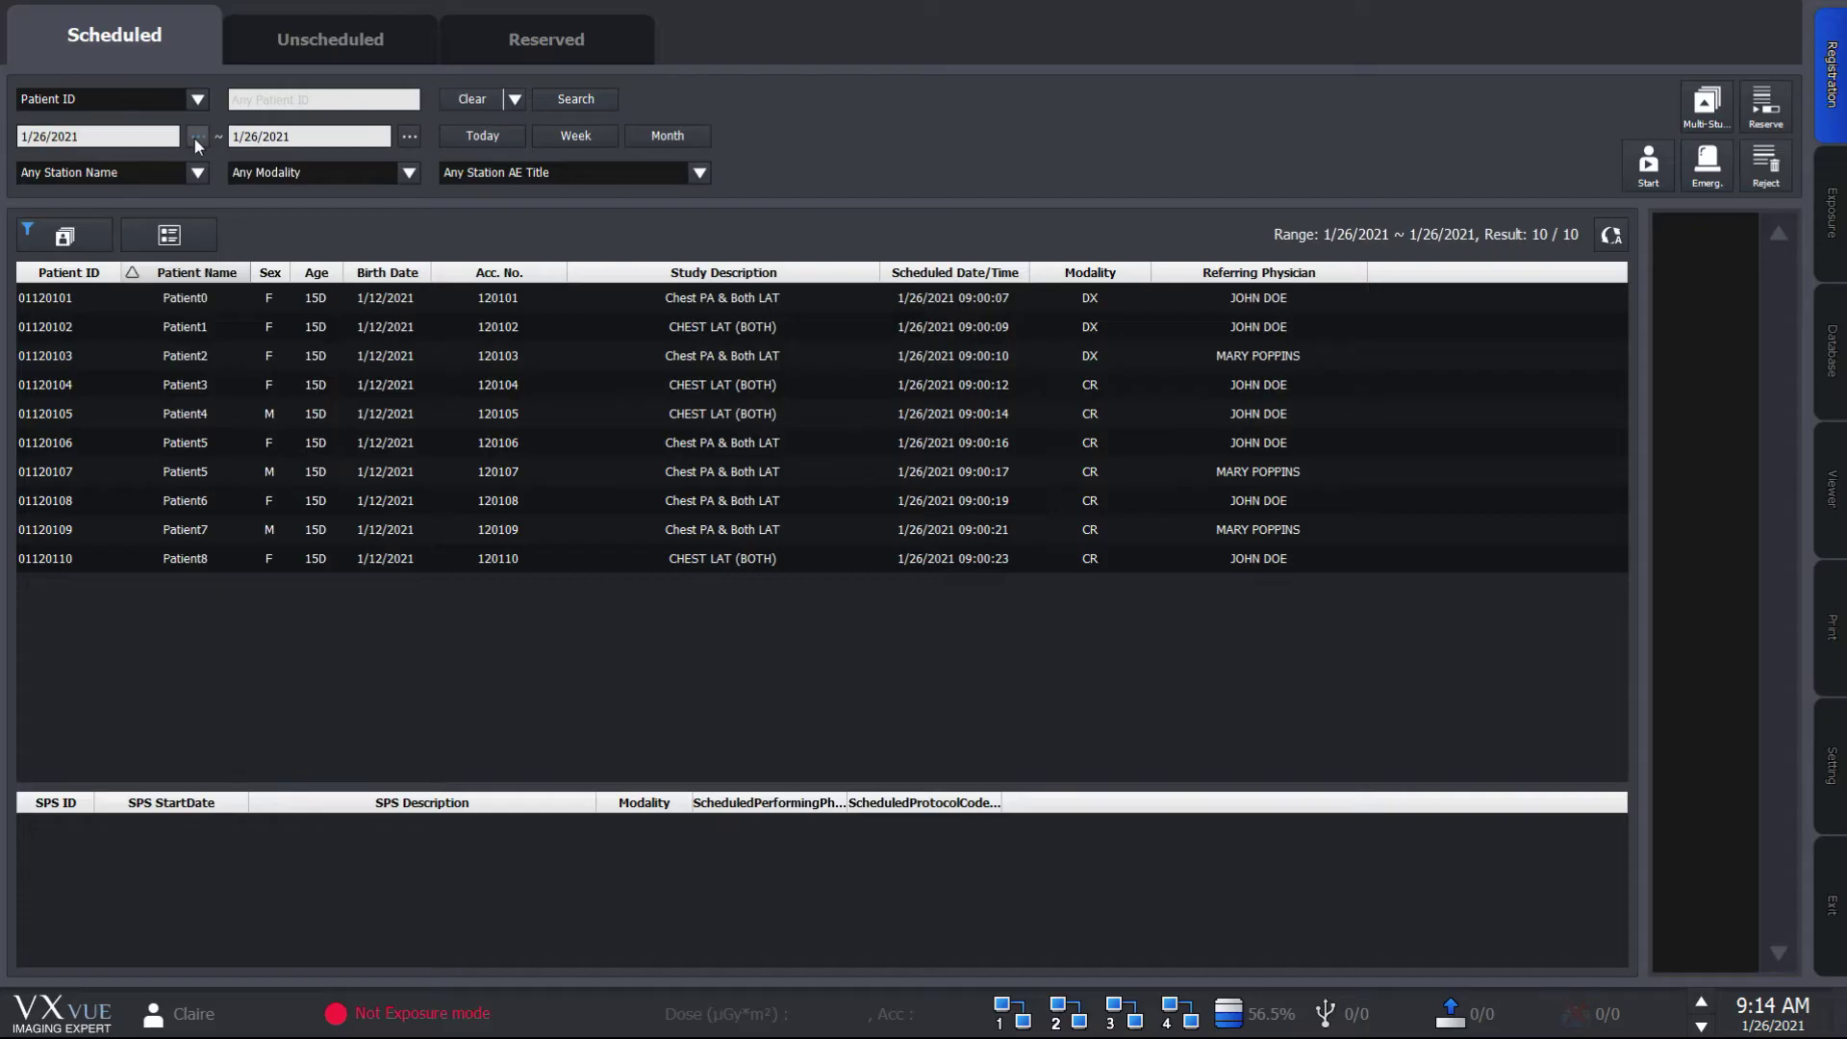
left_click(196, 138)
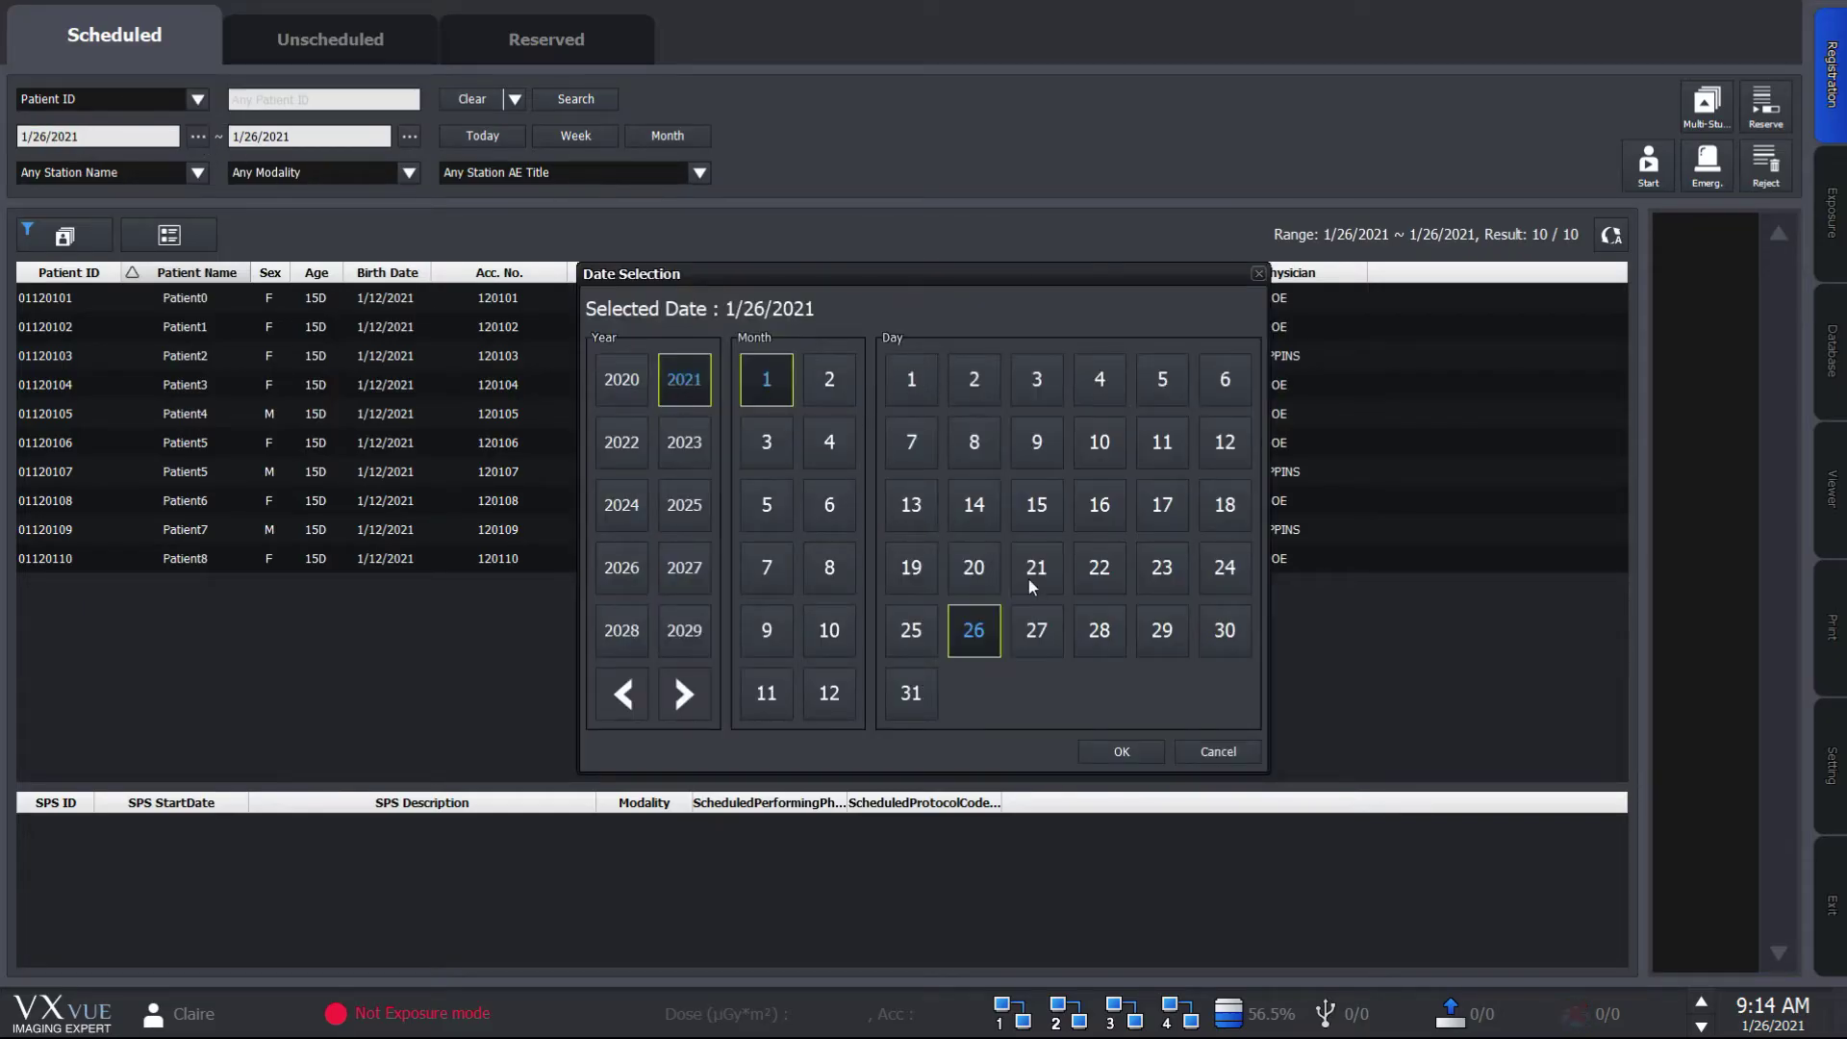
left_click(1224, 750)
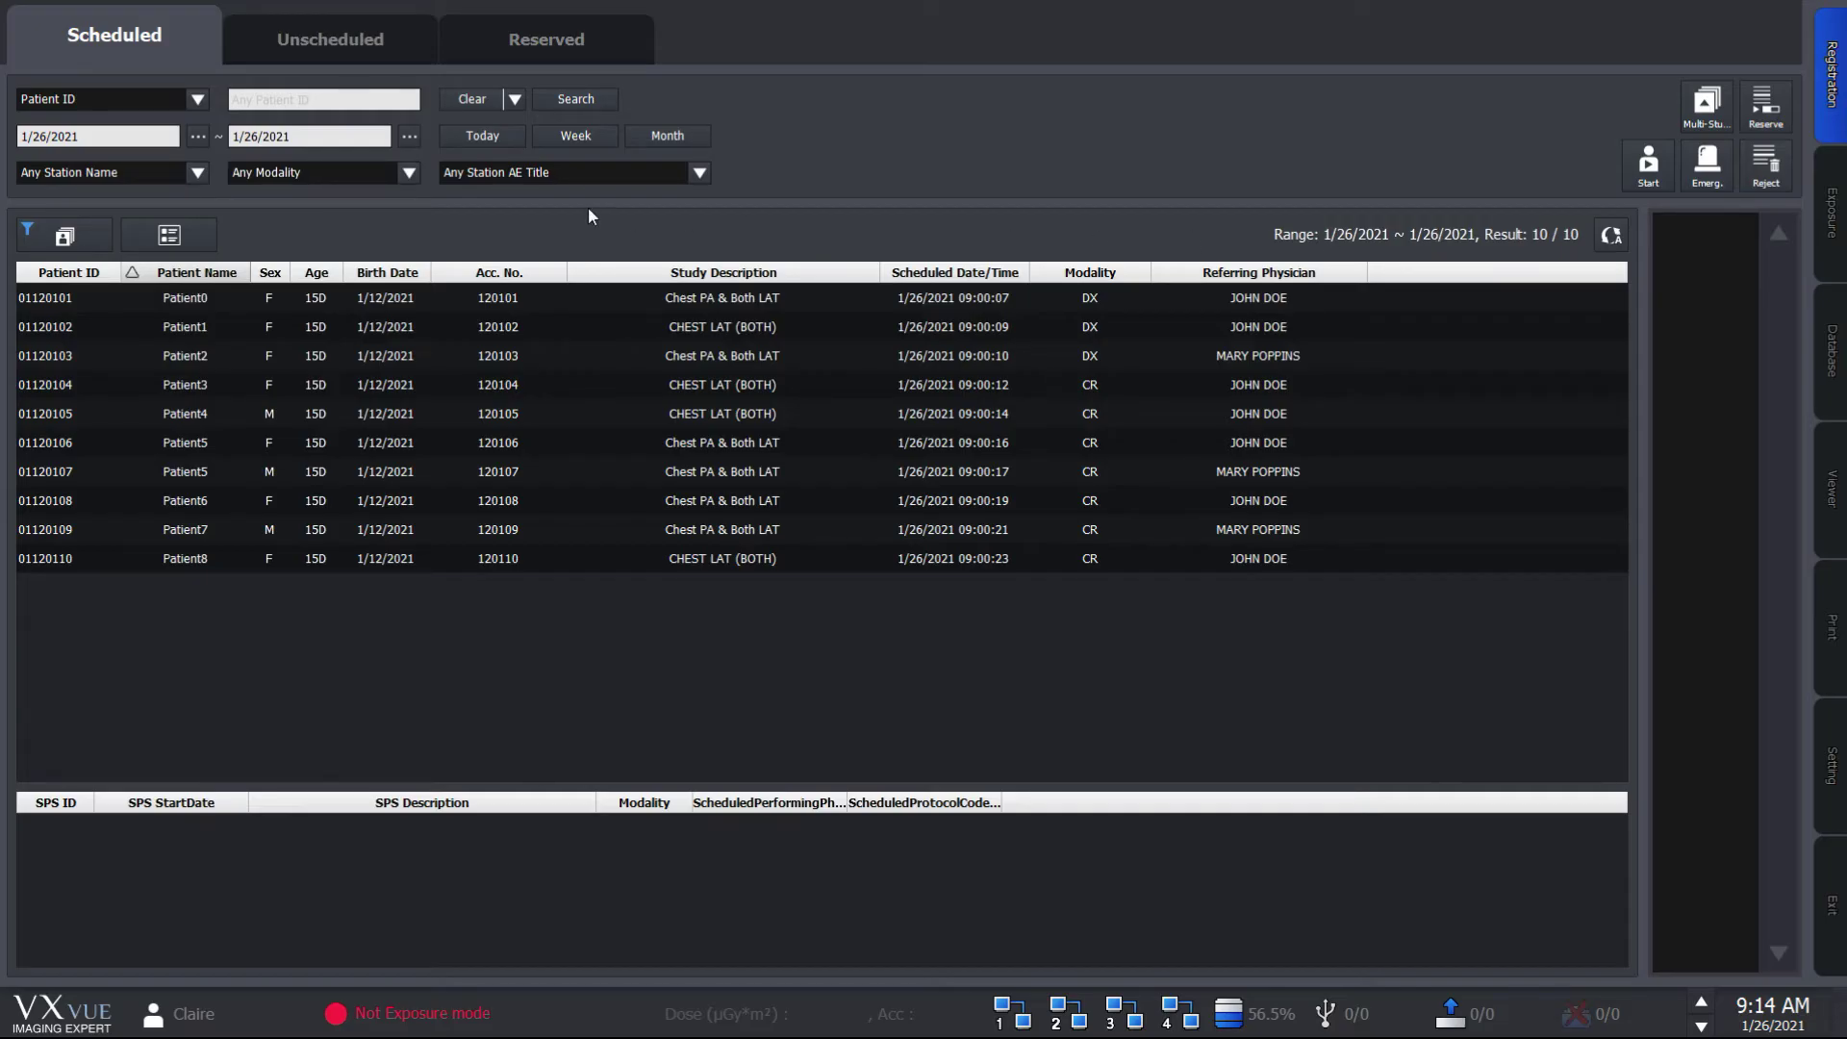
left_click(200, 99)
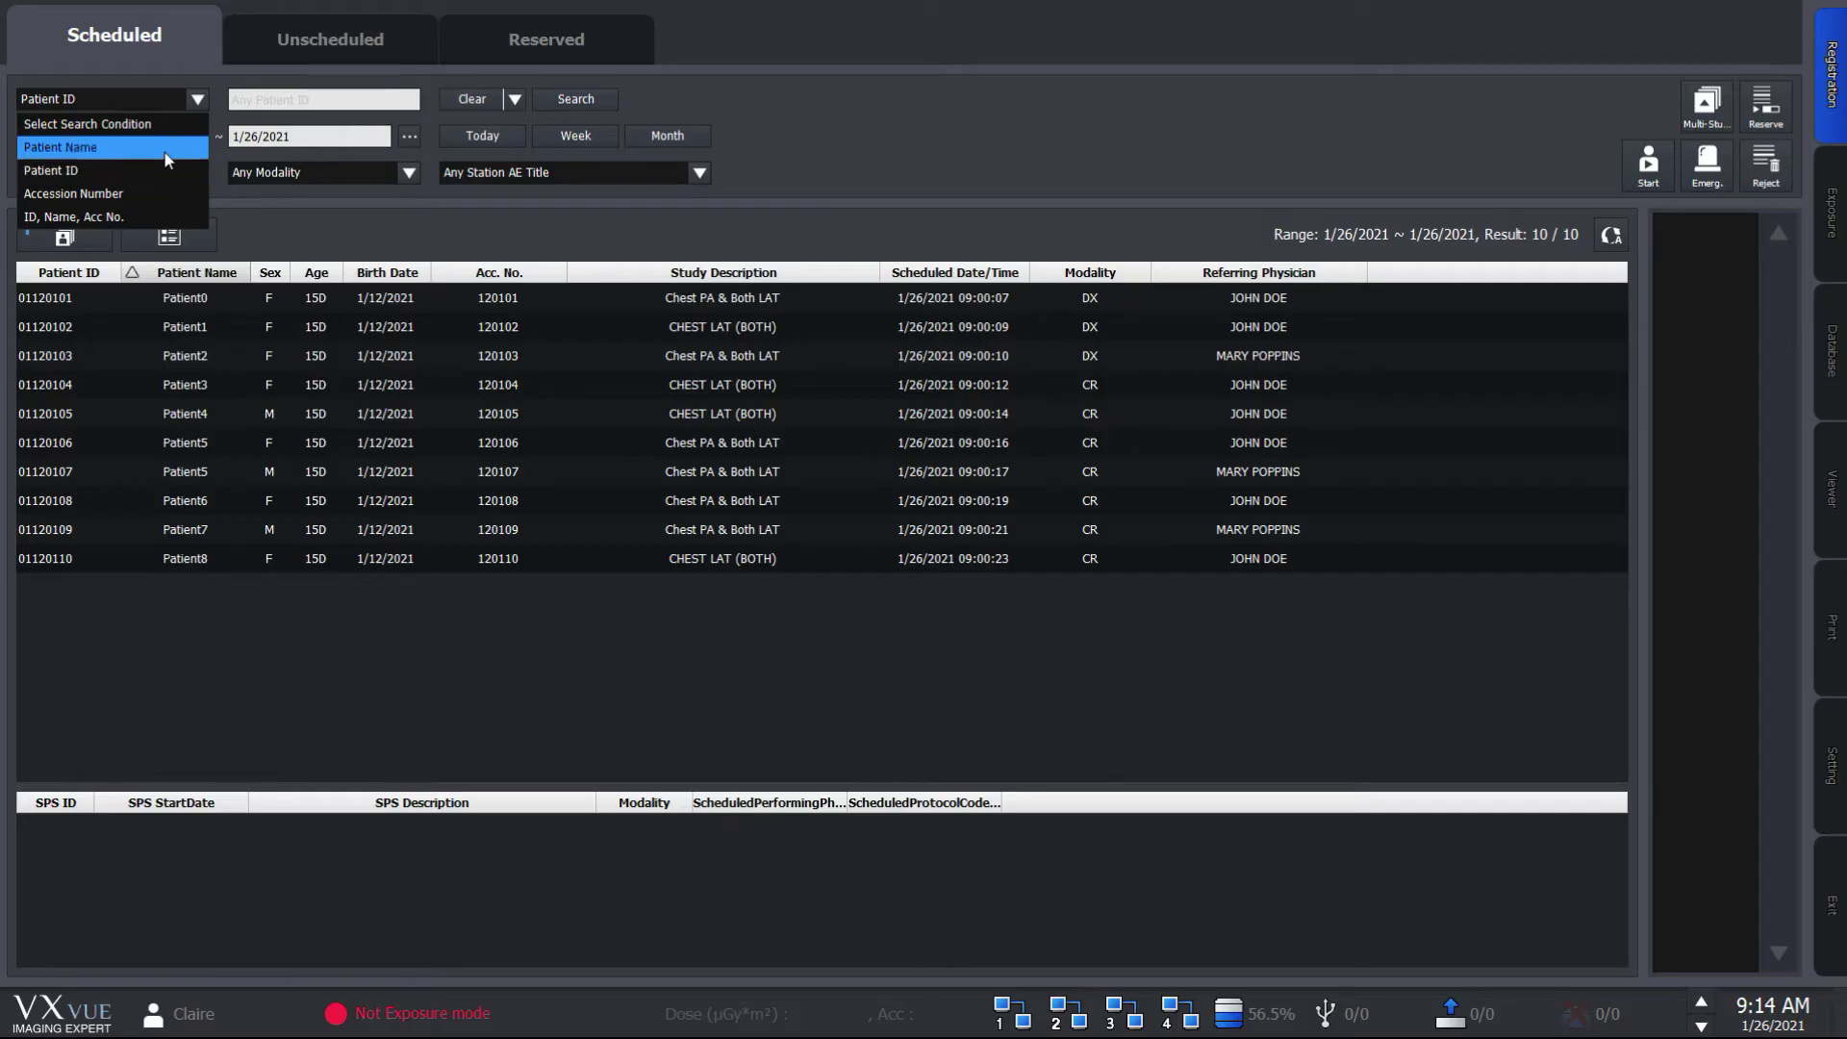
left_click(291, 112)
left_click(360, 331)
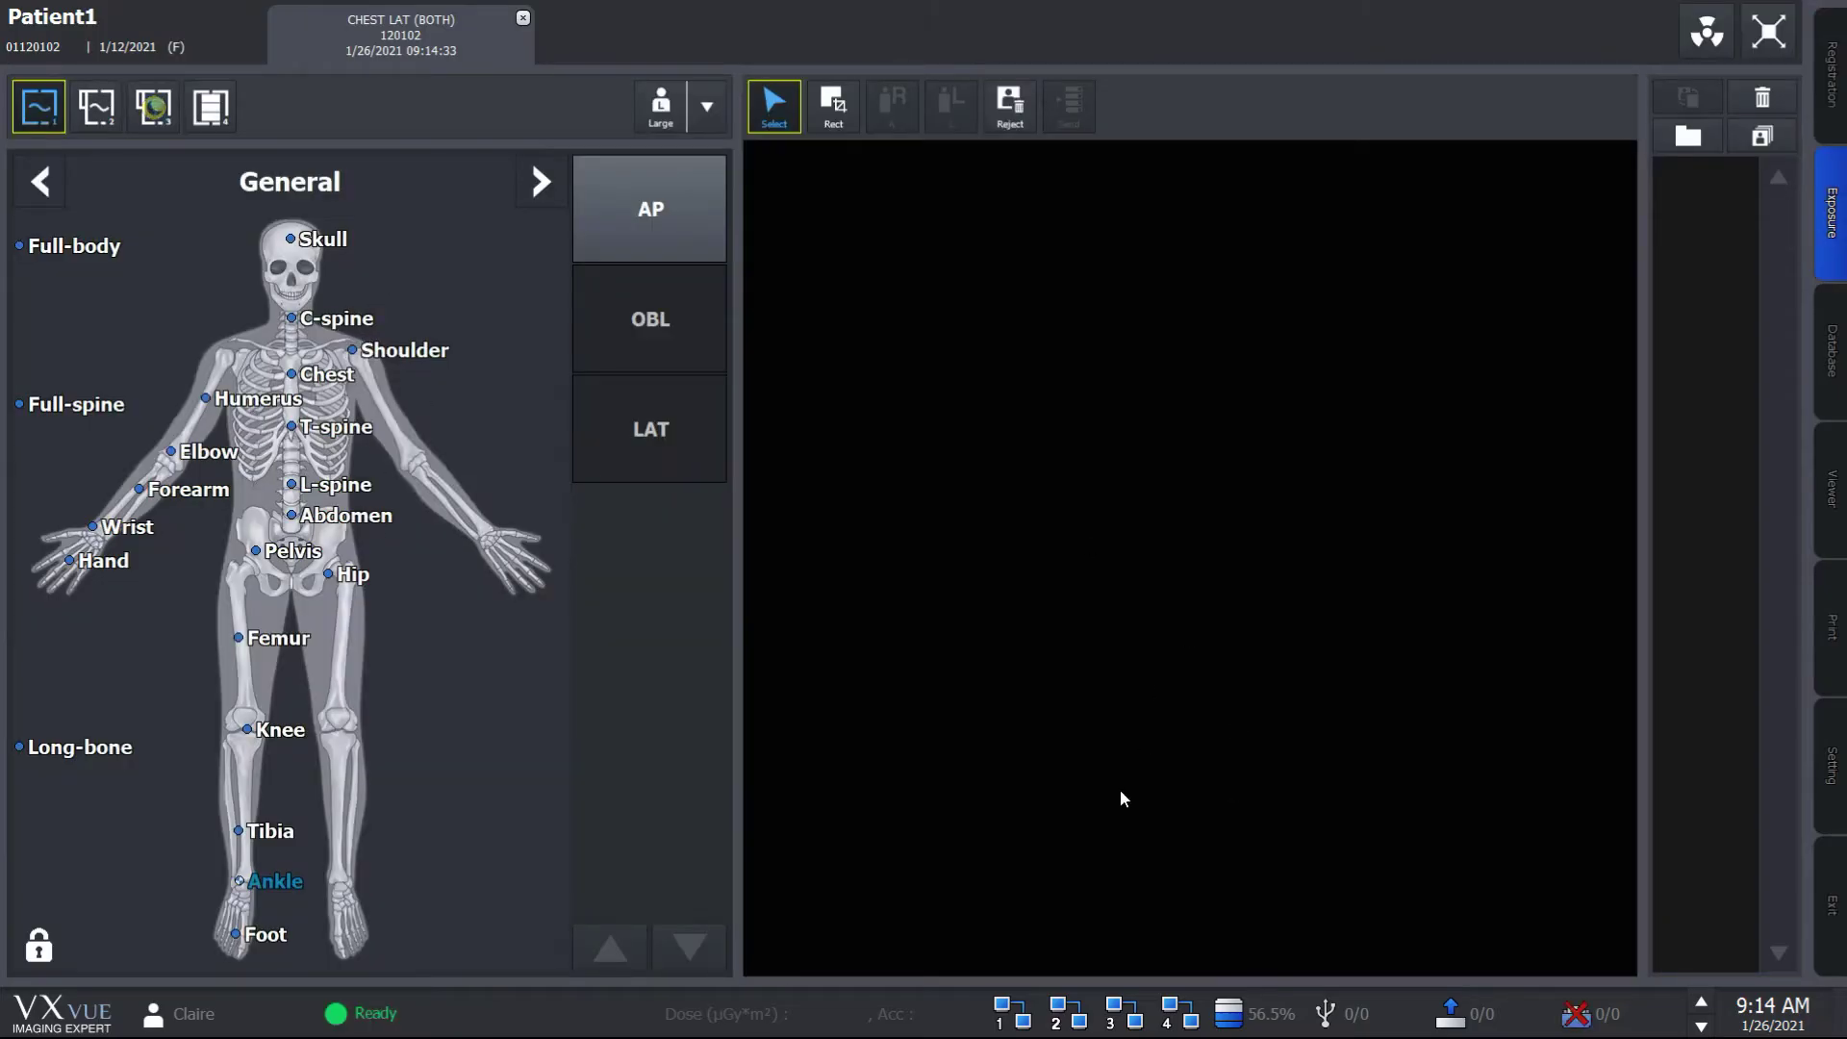
left_click(523, 18)
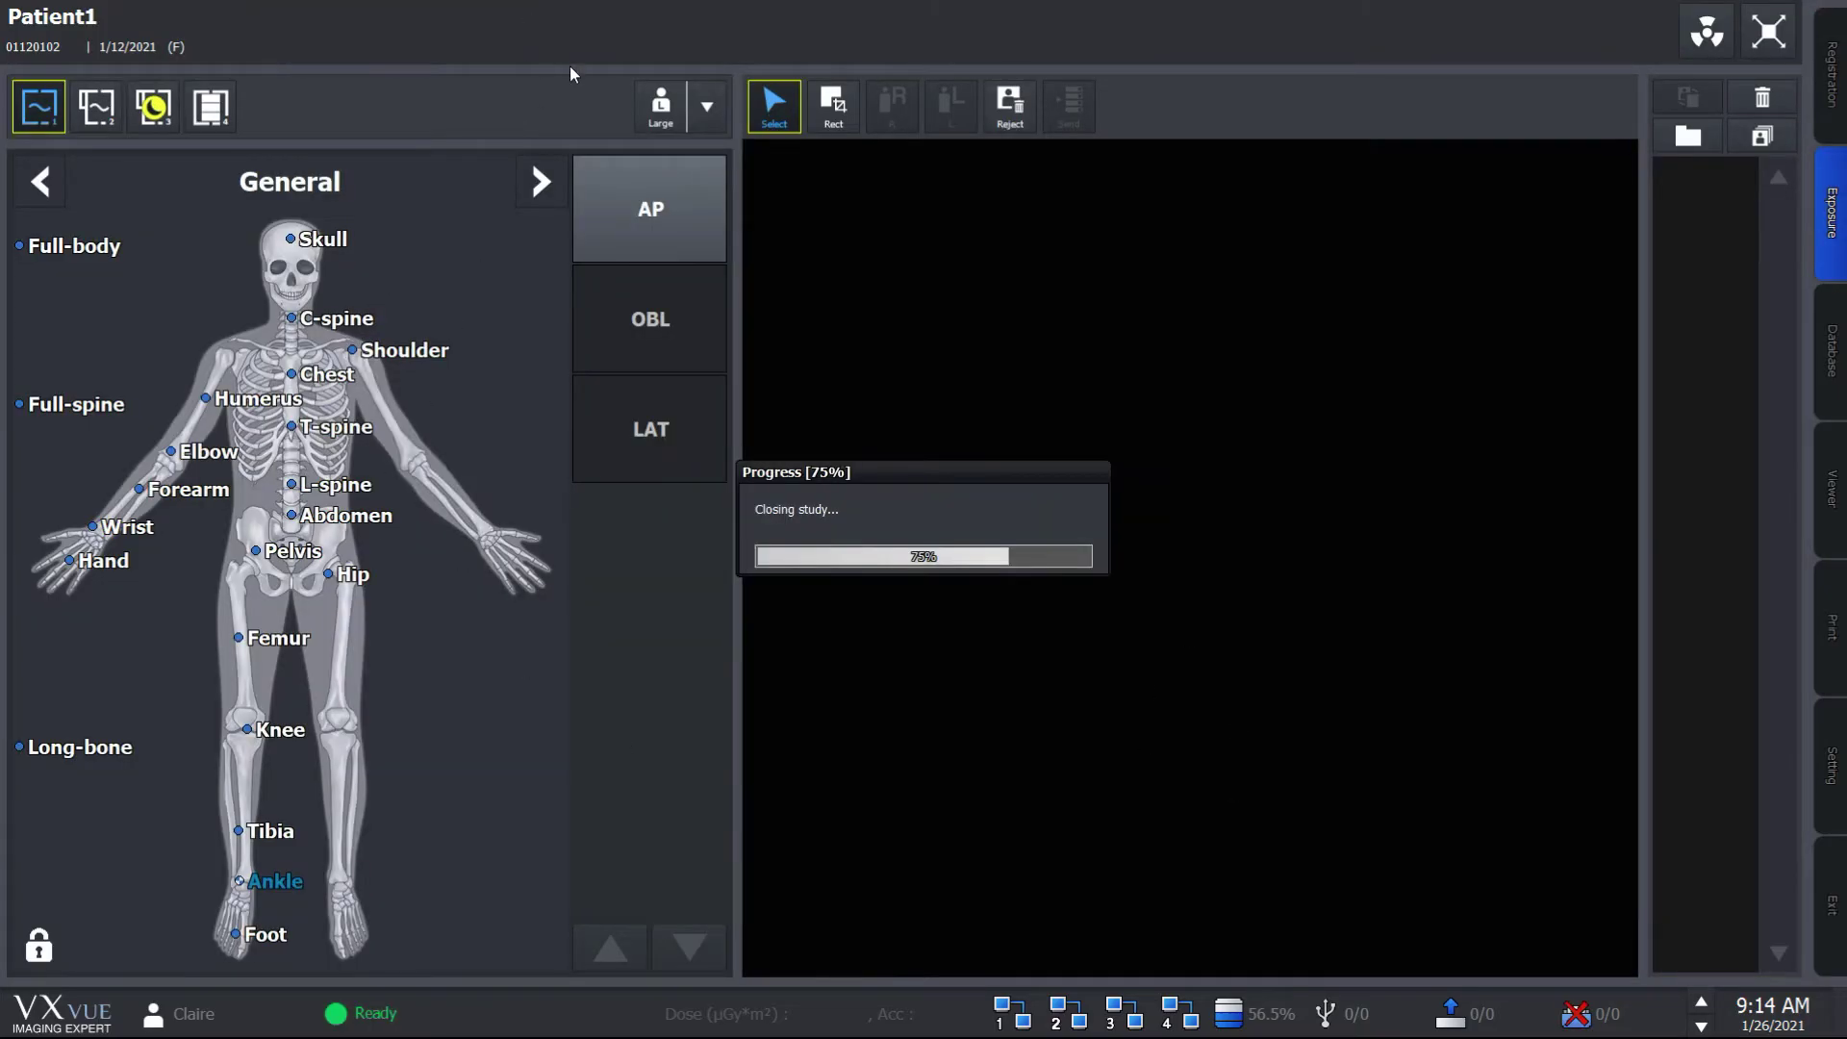
left_click(1825, 113)
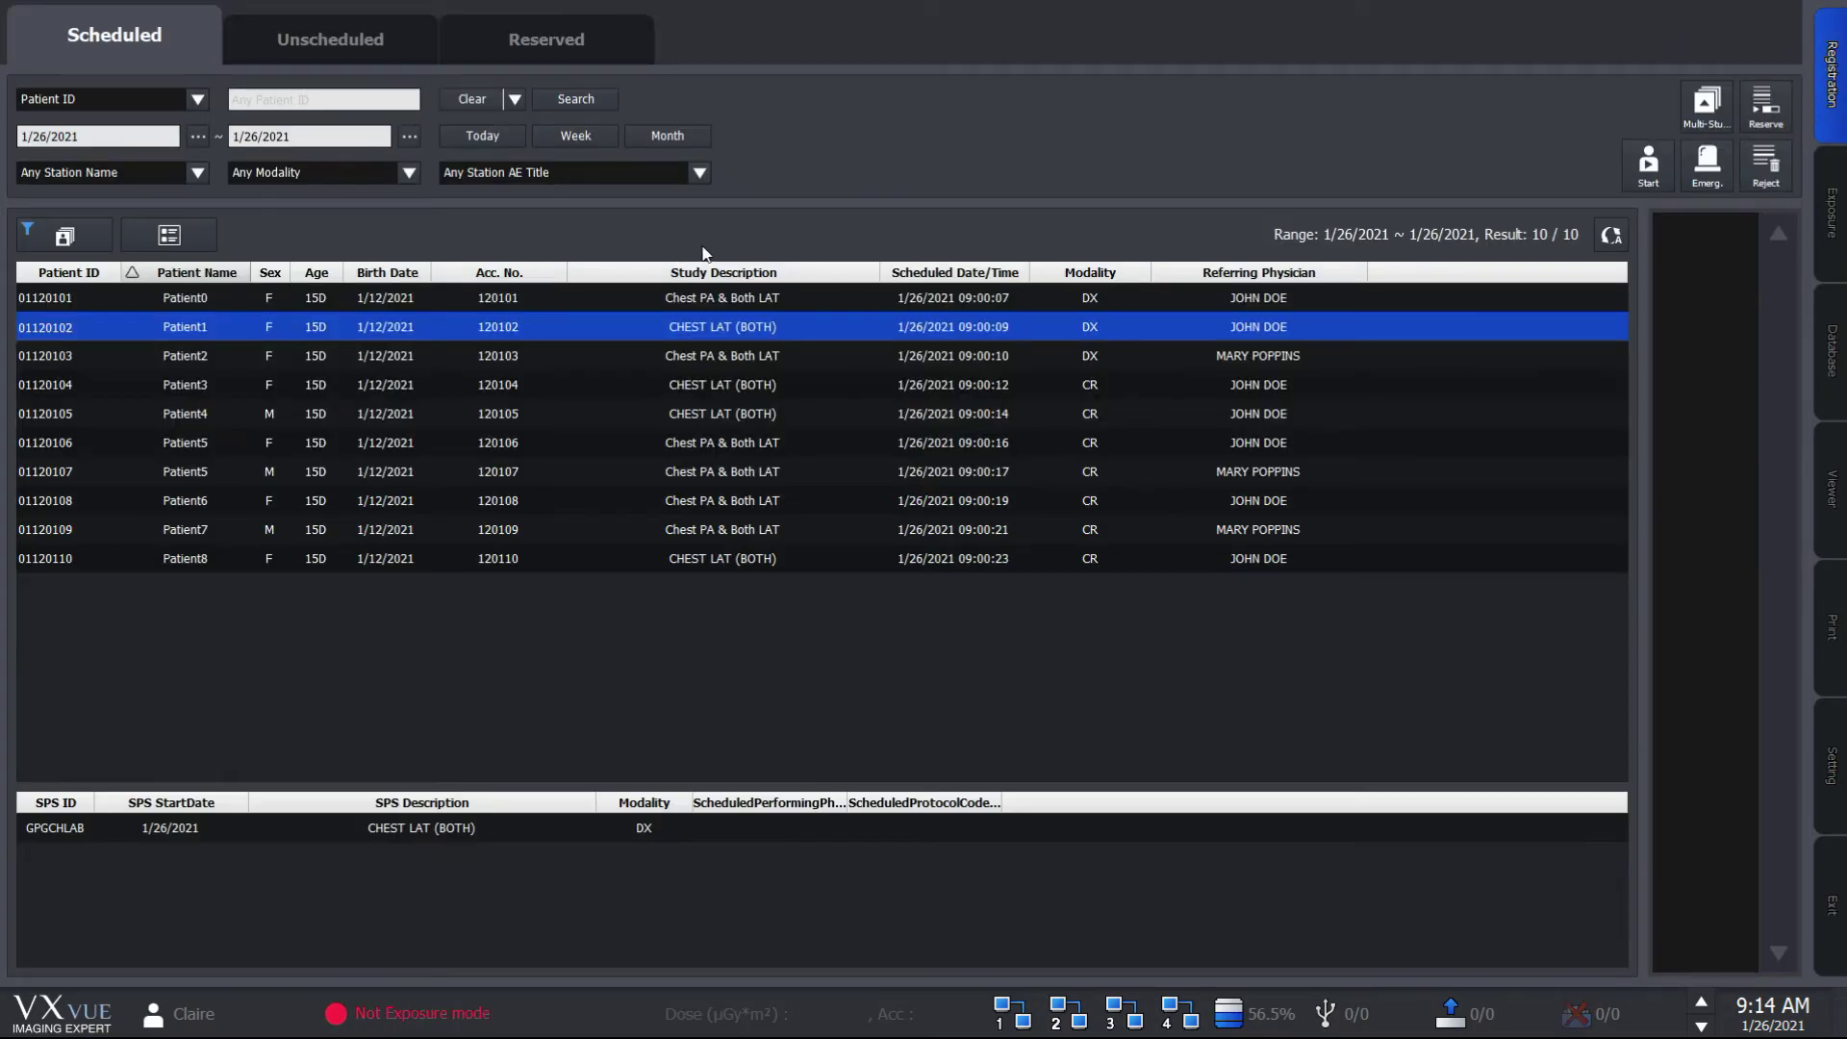
left_click(332, 43)
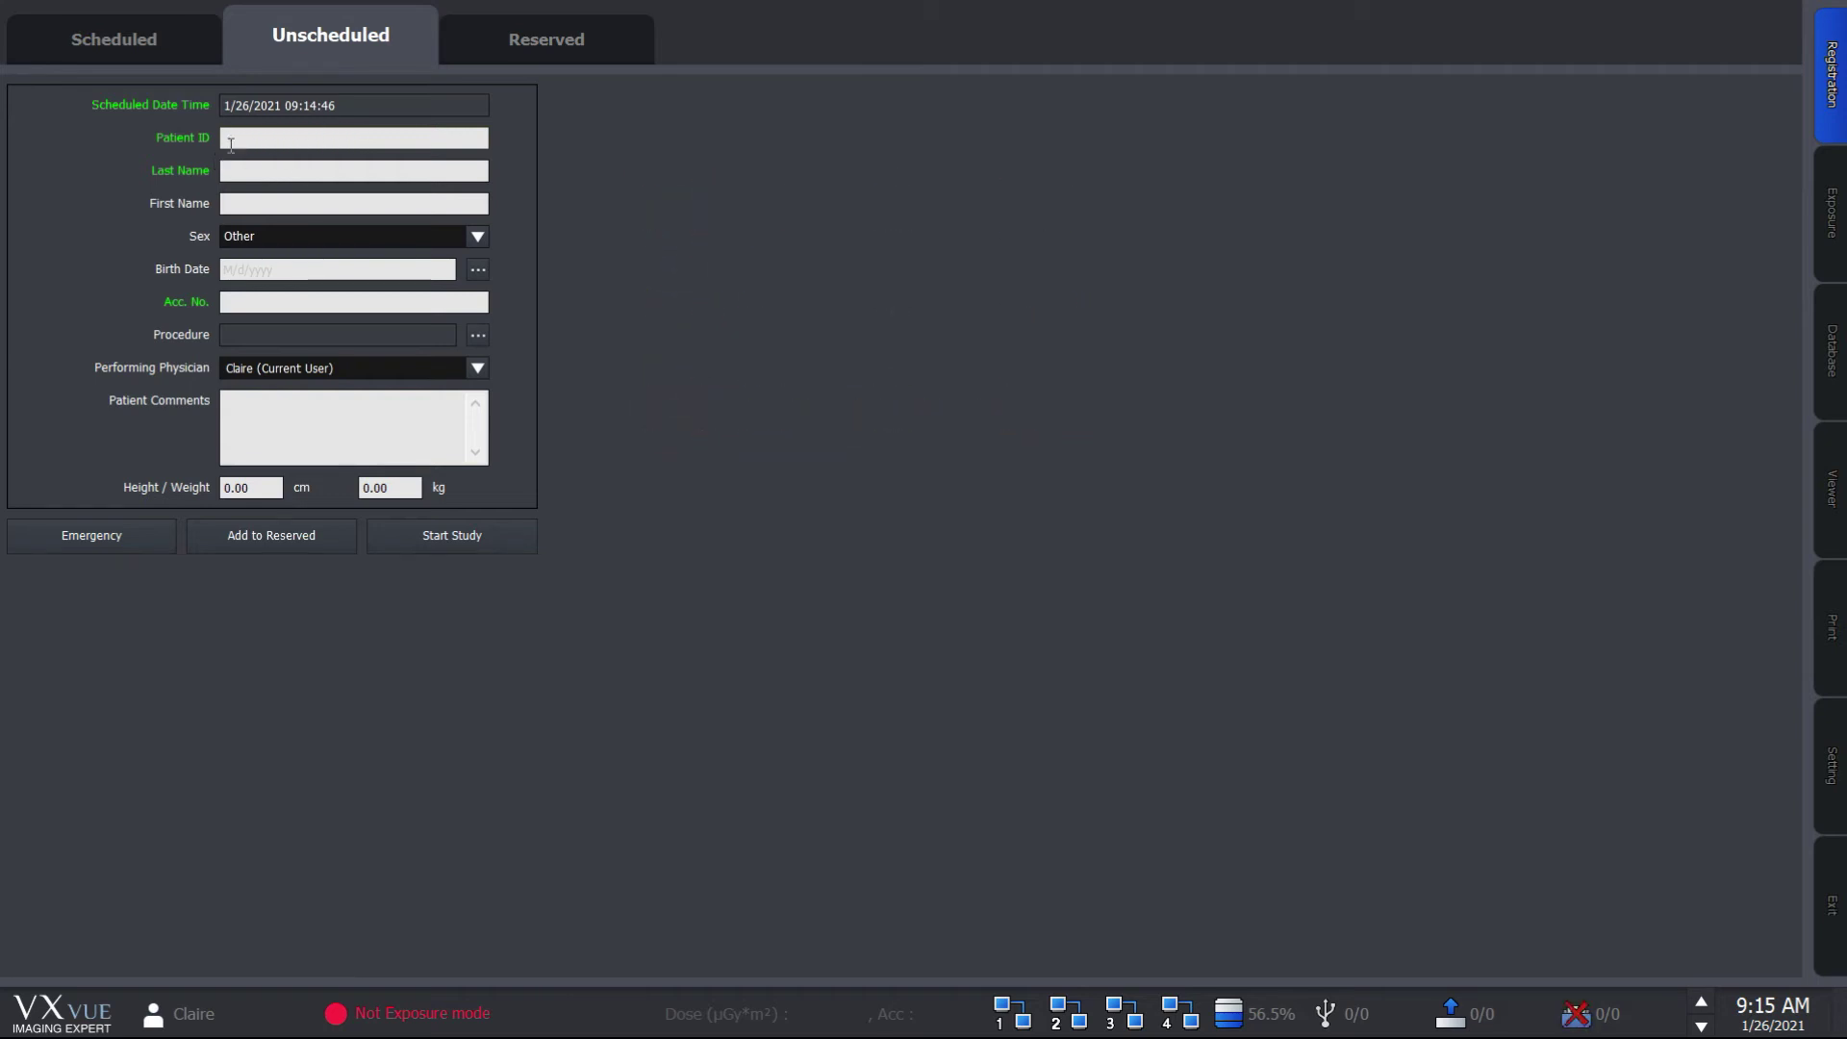
Select the auto-generated patient ID and move to the Last Name field
double_click(356, 140)
left_click(302, 173)
Enter the patient's last name and accession number, and assign the Ankle AP & Lat(Lt) procedure
type("Doe")
left_click(296, 310)
type("1111")
left_click(478, 334)
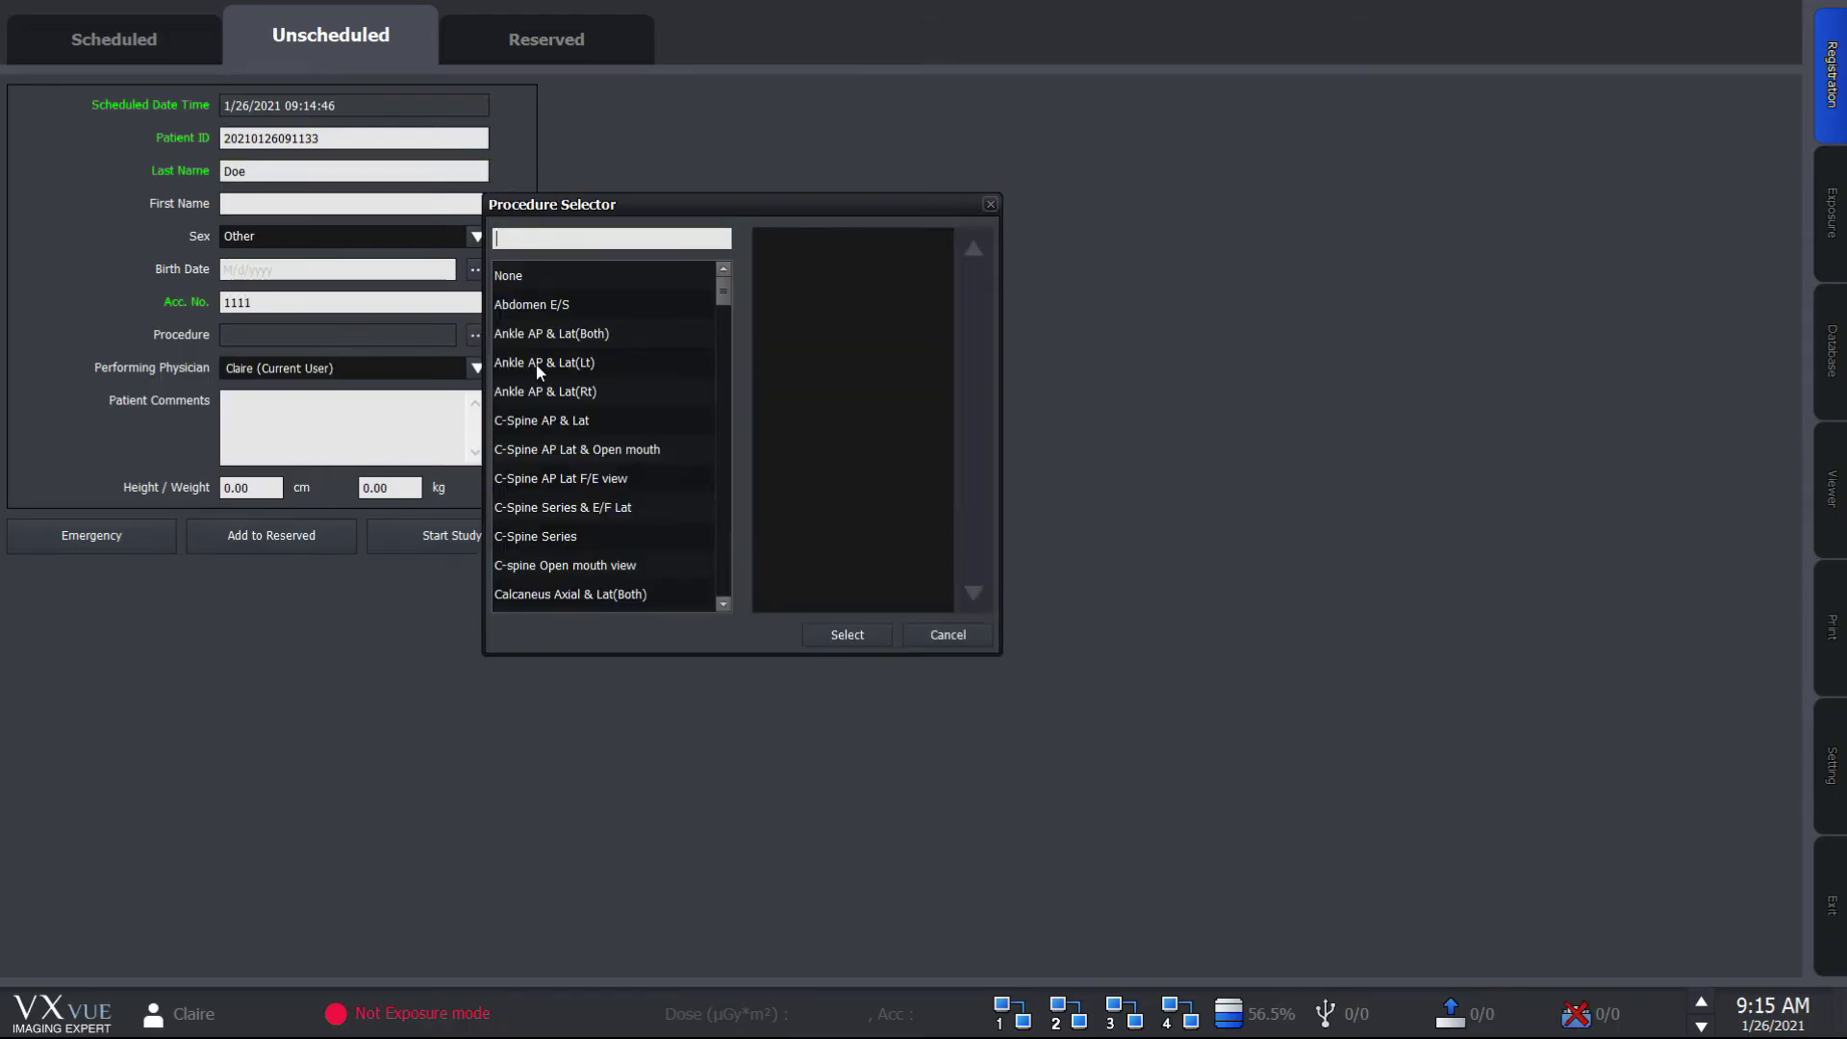
left_click(537, 363)
left_click(853, 270)
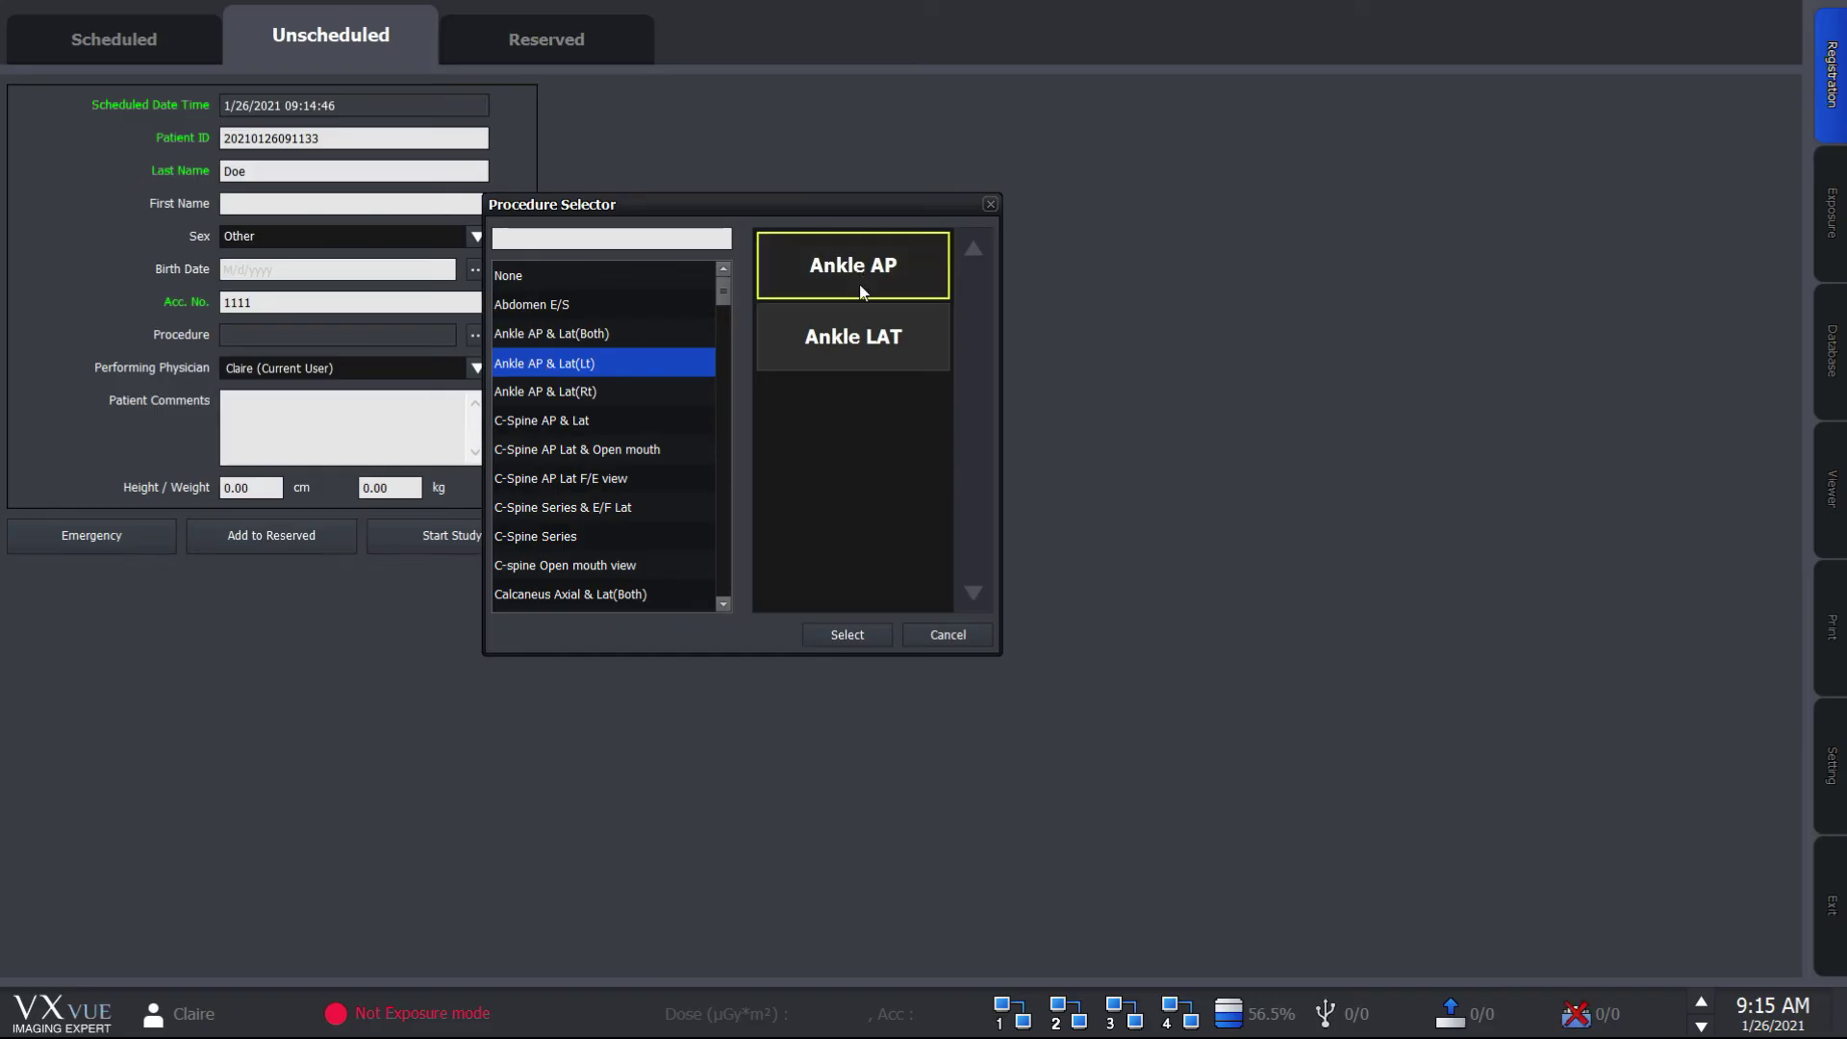
left_click(846, 630)
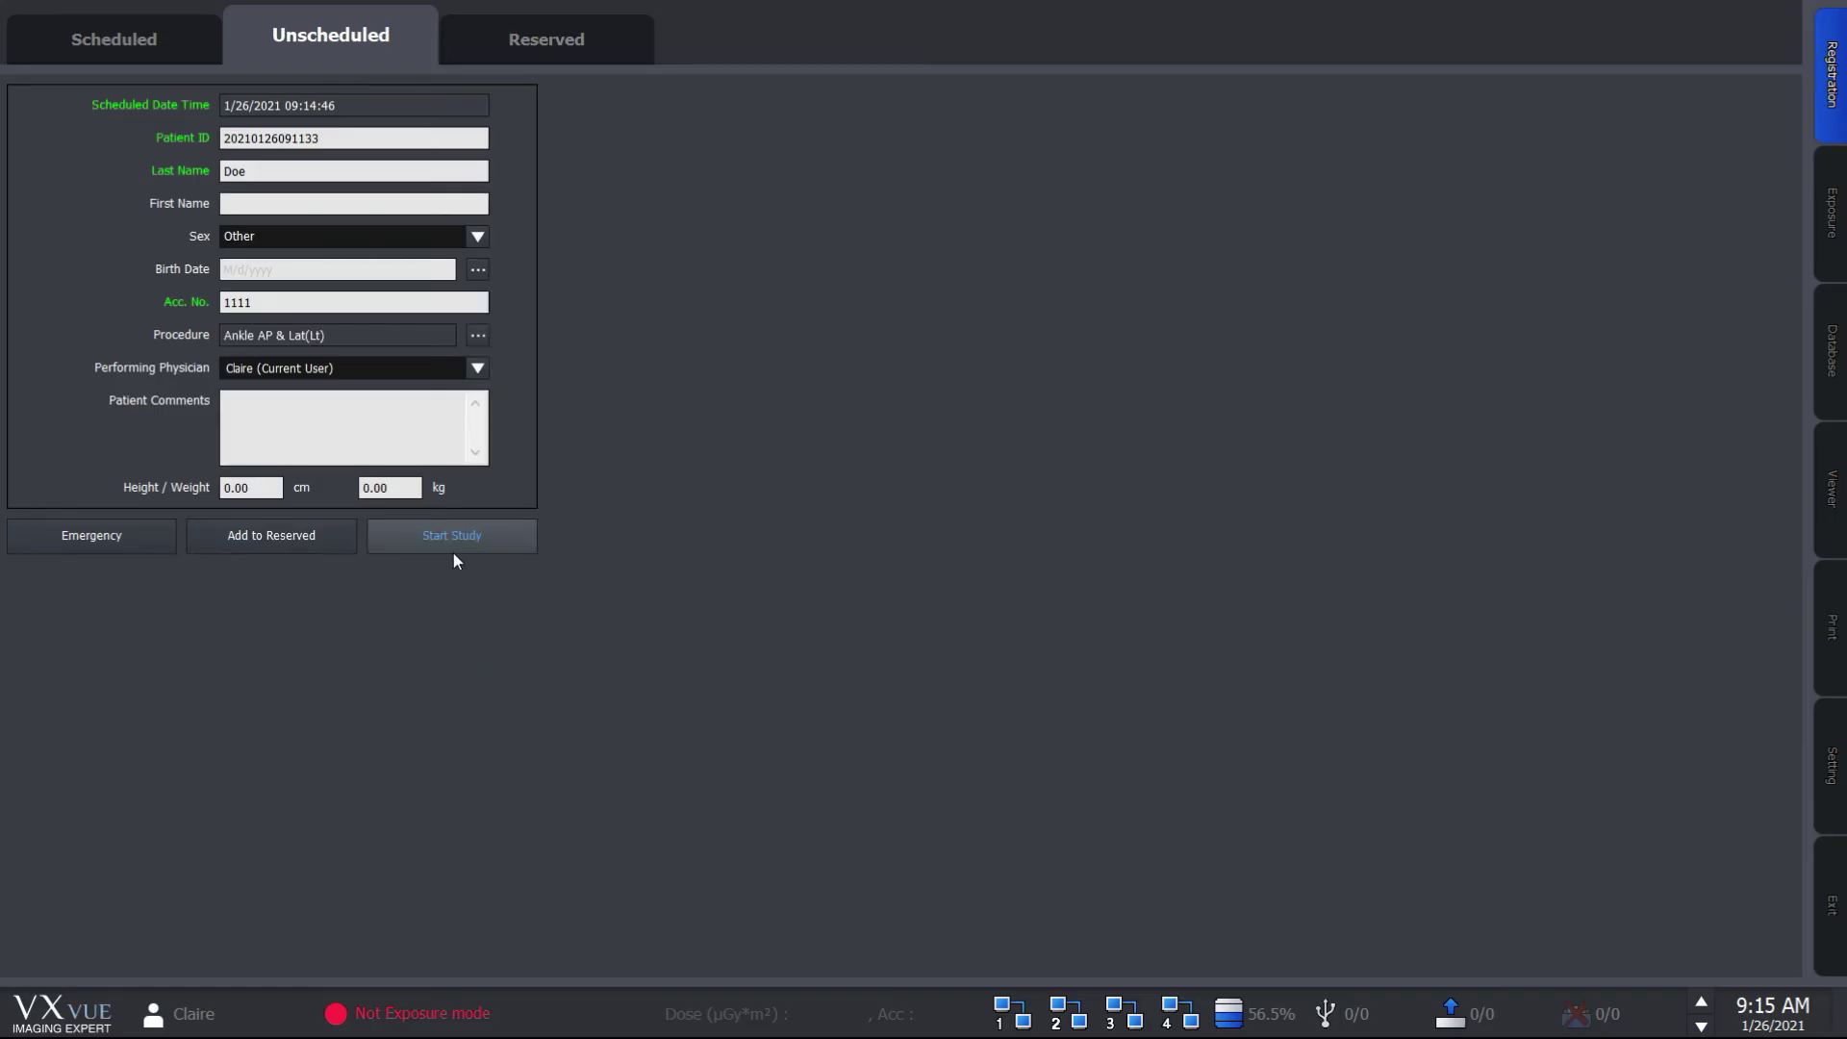
Start the ankle study, close it unexposed, and go to the Reserved list
left_click(453, 552)
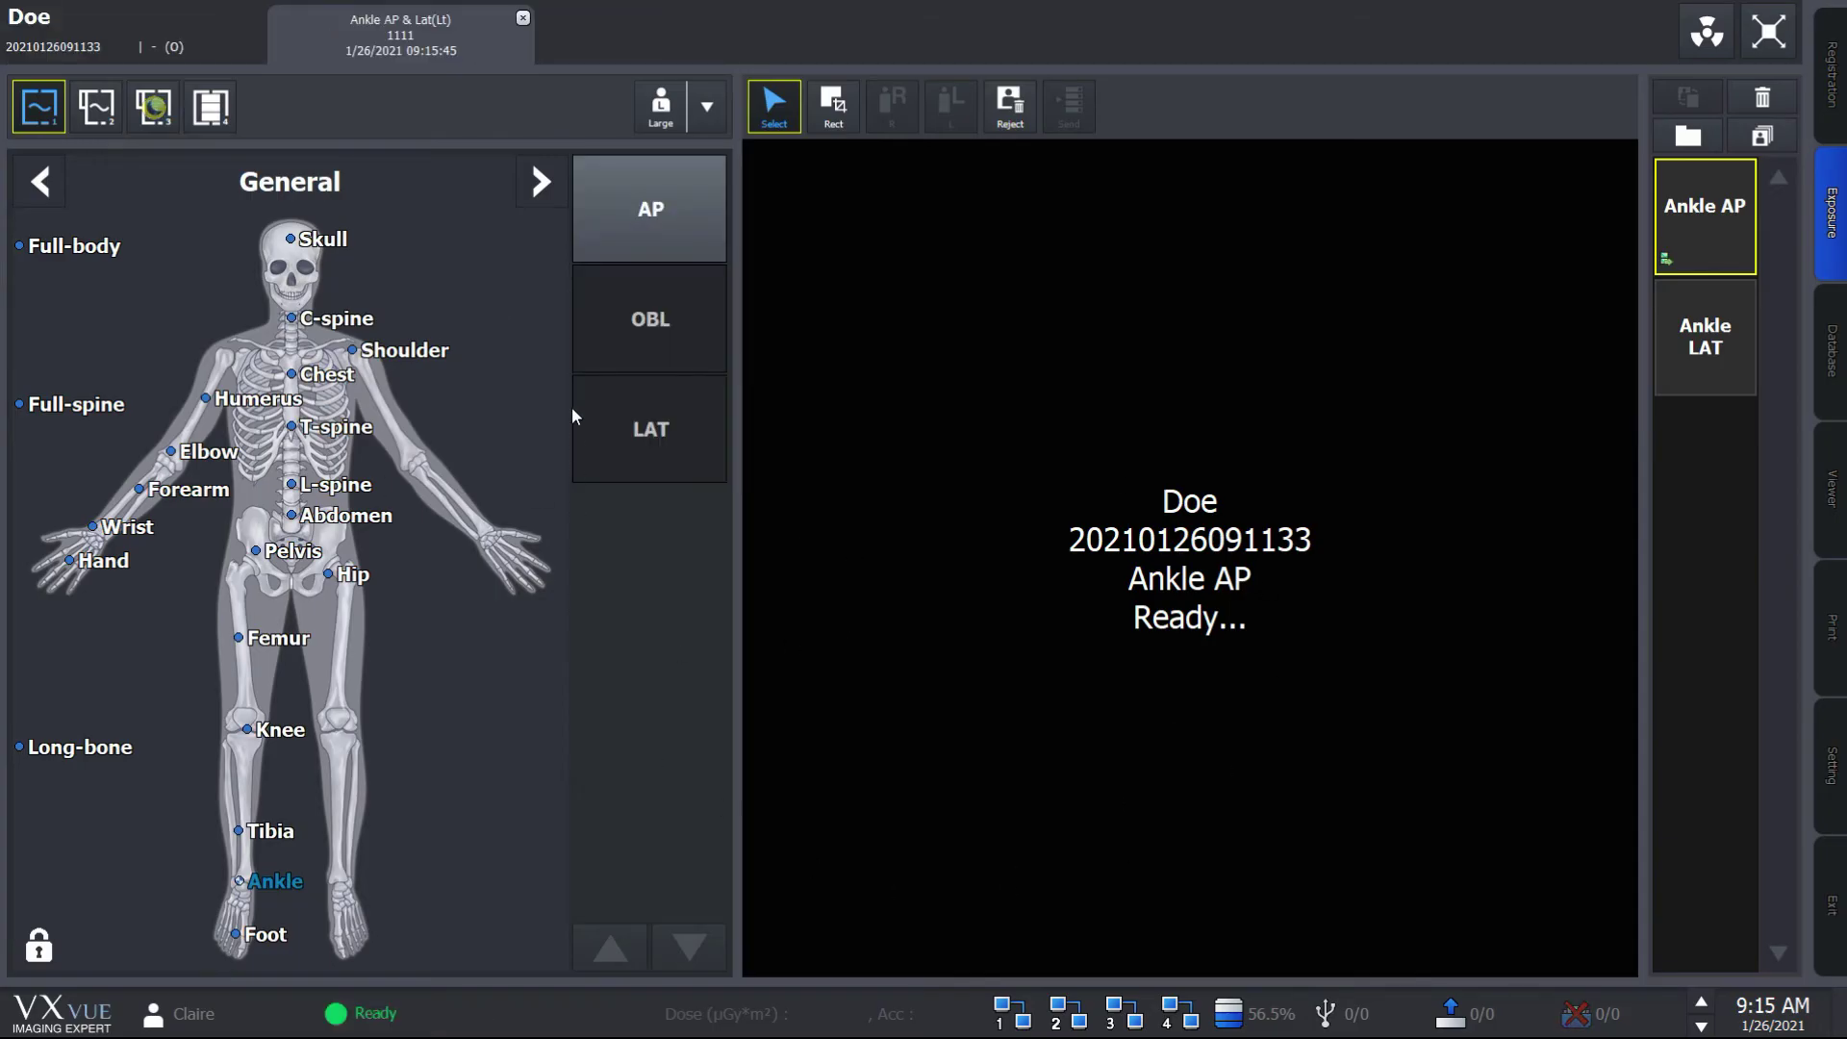
left_click(523, 18)
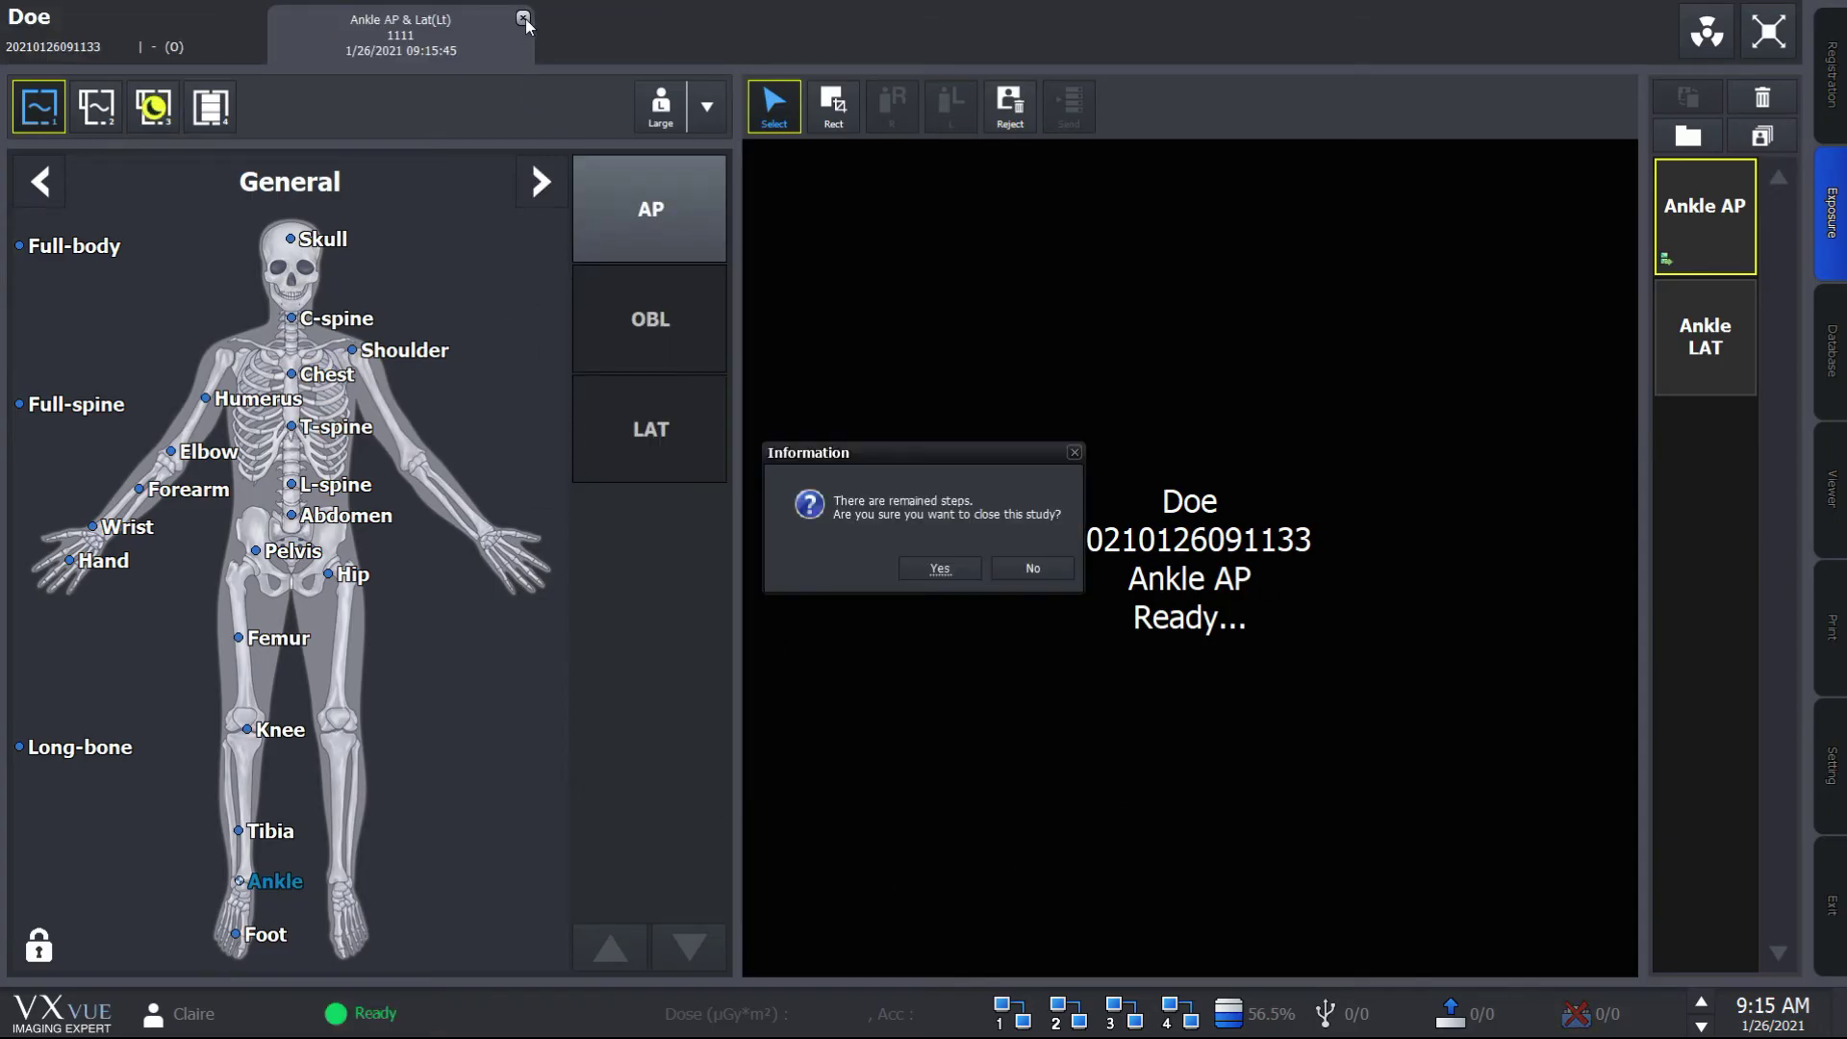
left_click(926, 568)
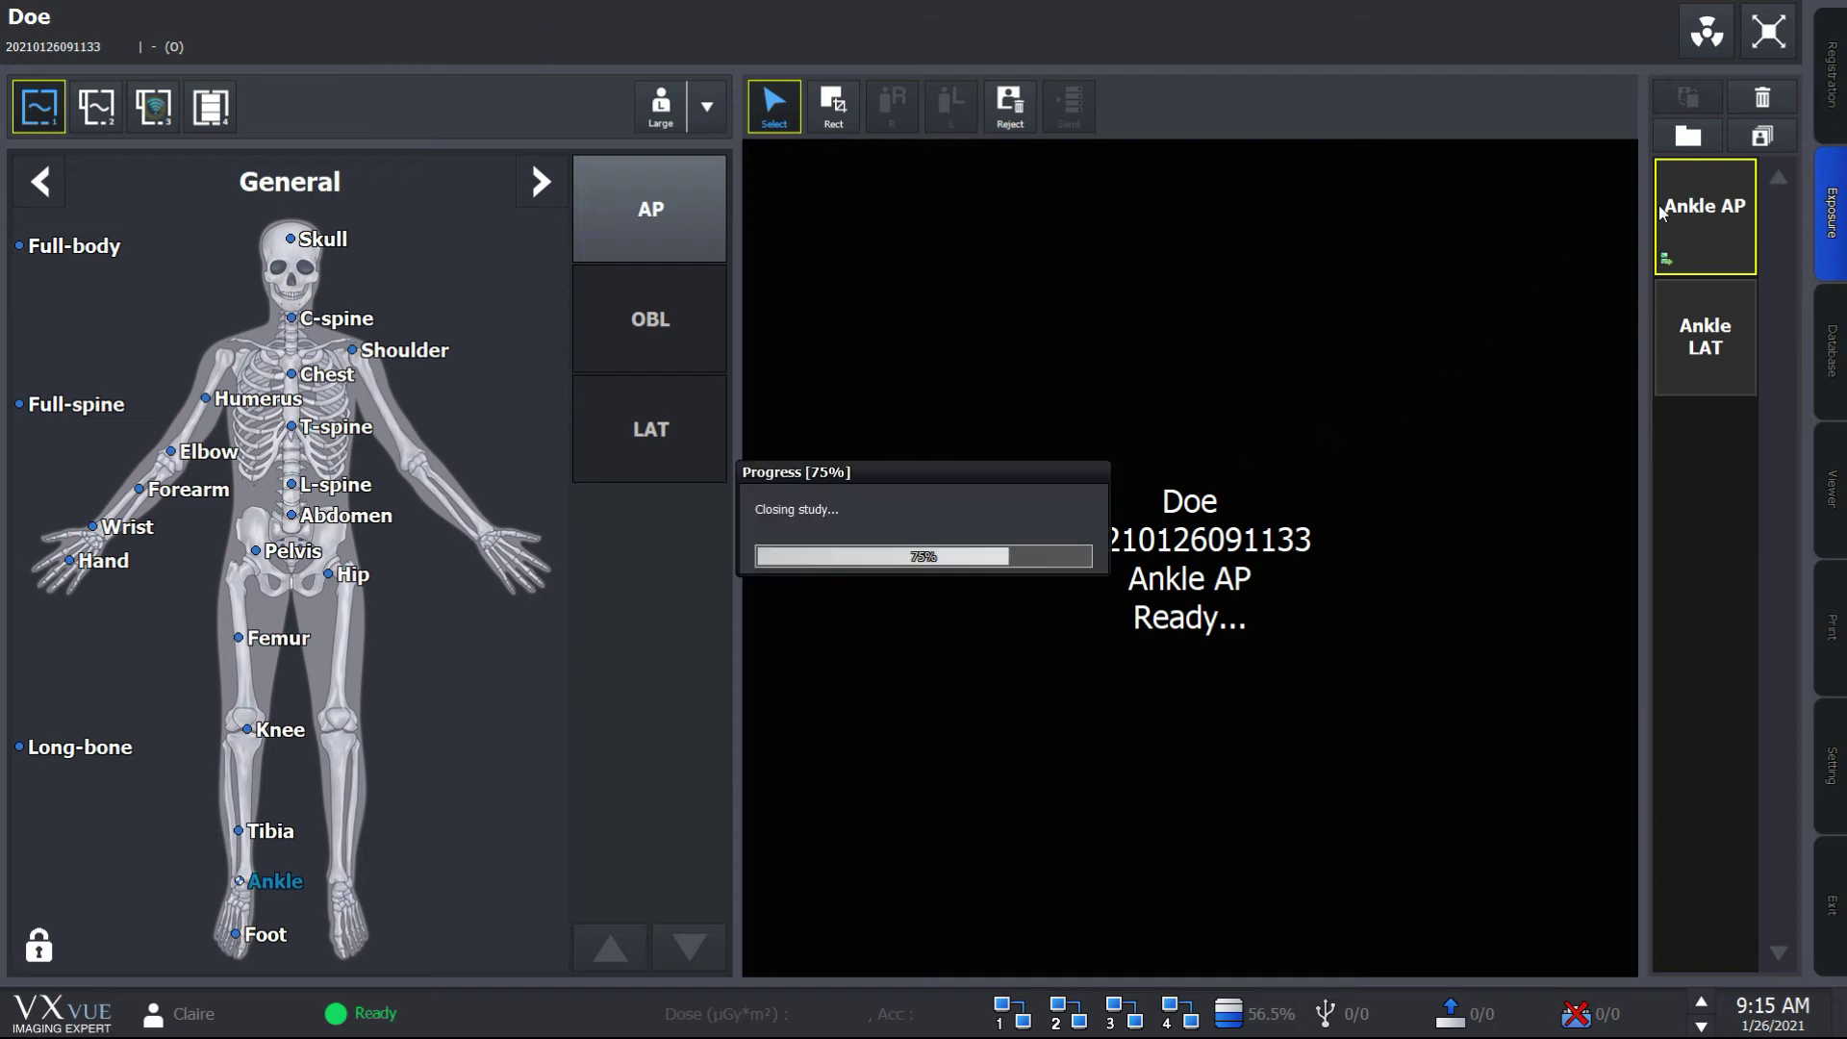
left_click(1824, 91)
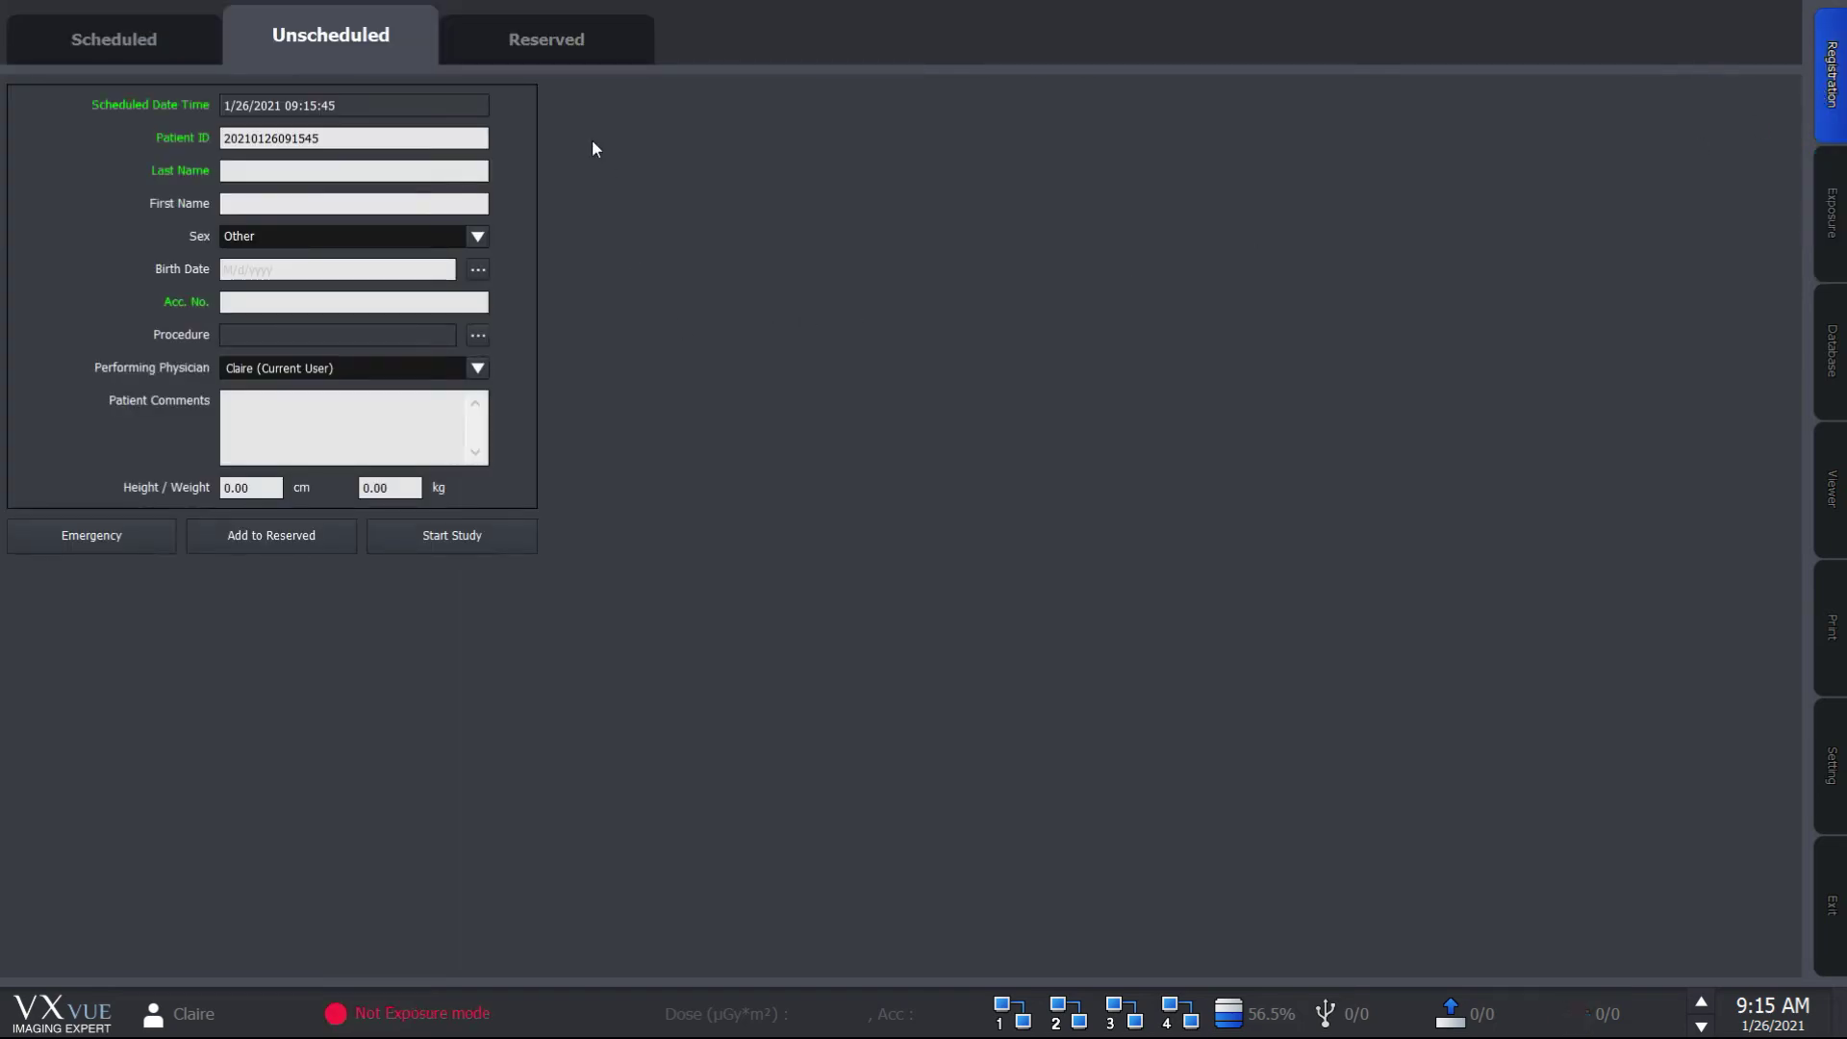
left_click(574, 56)
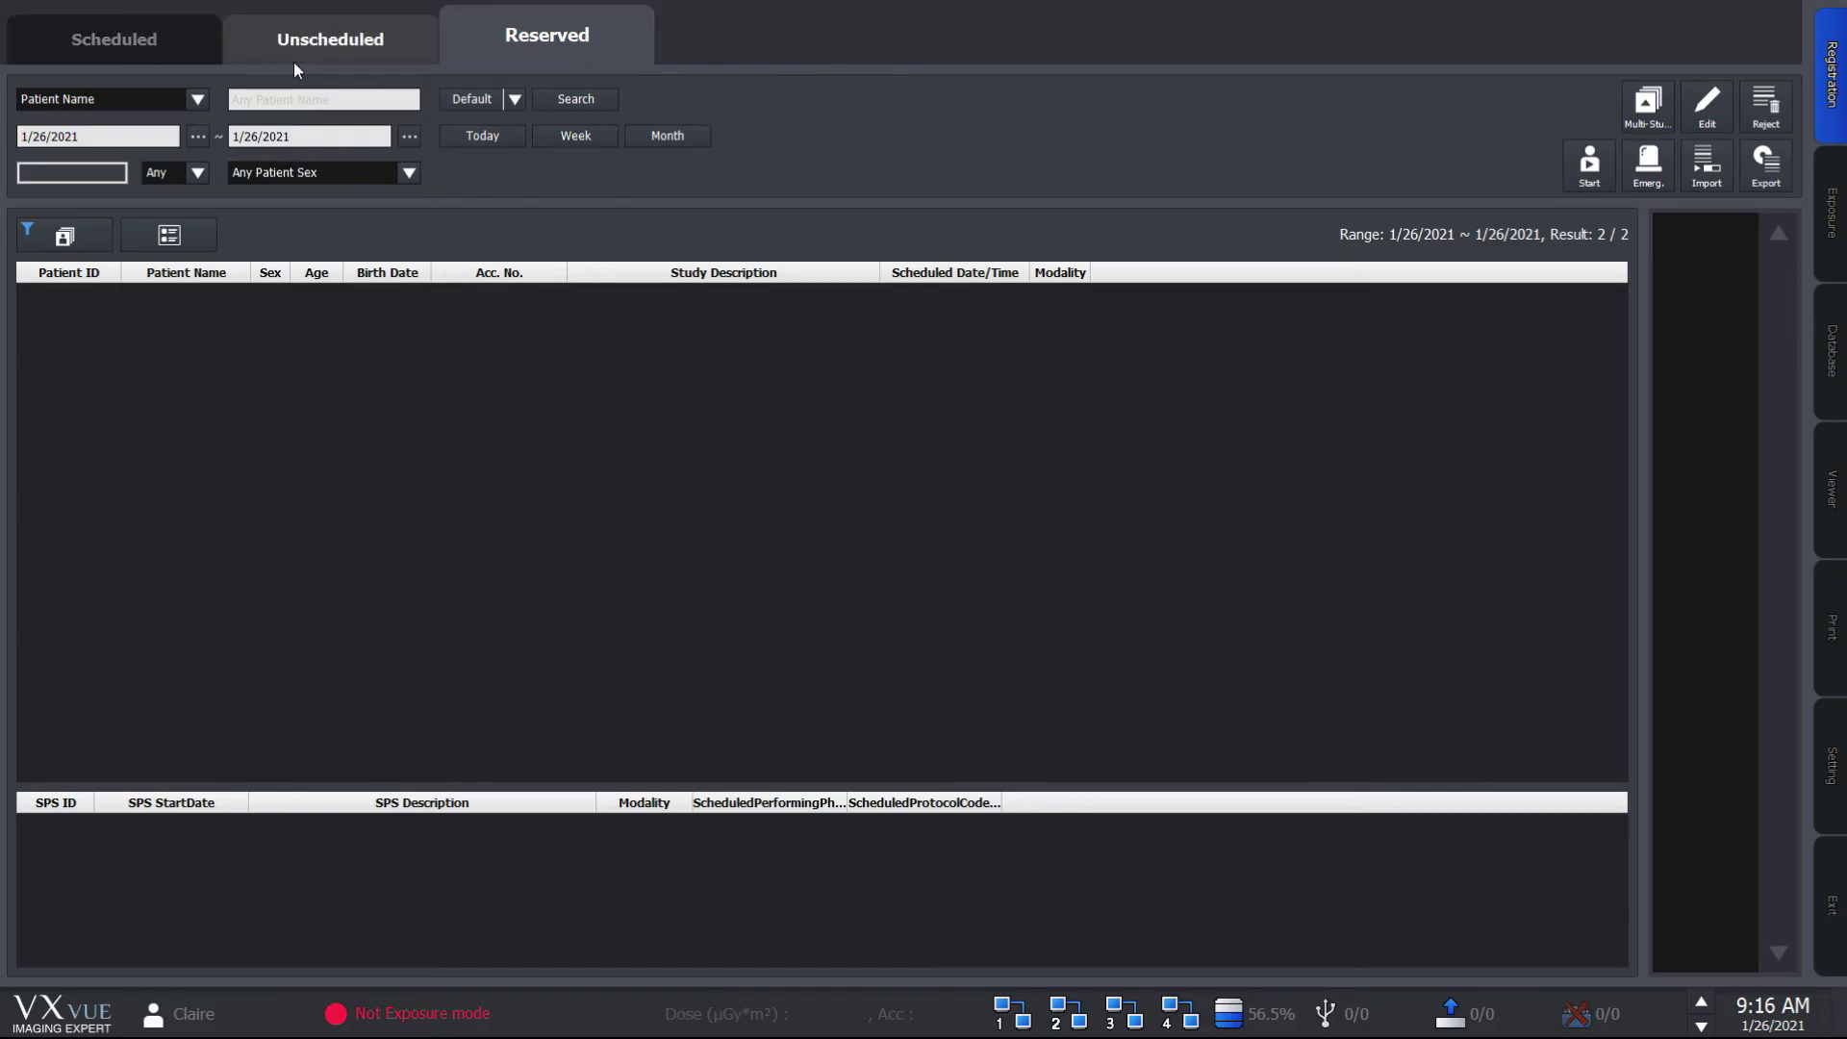
Reserve Patient2's Chest PA & Both LAT exam from the Scheduled worklist and acknowledge the confirmation
left_click(192, 63)
left_click(493, 360)
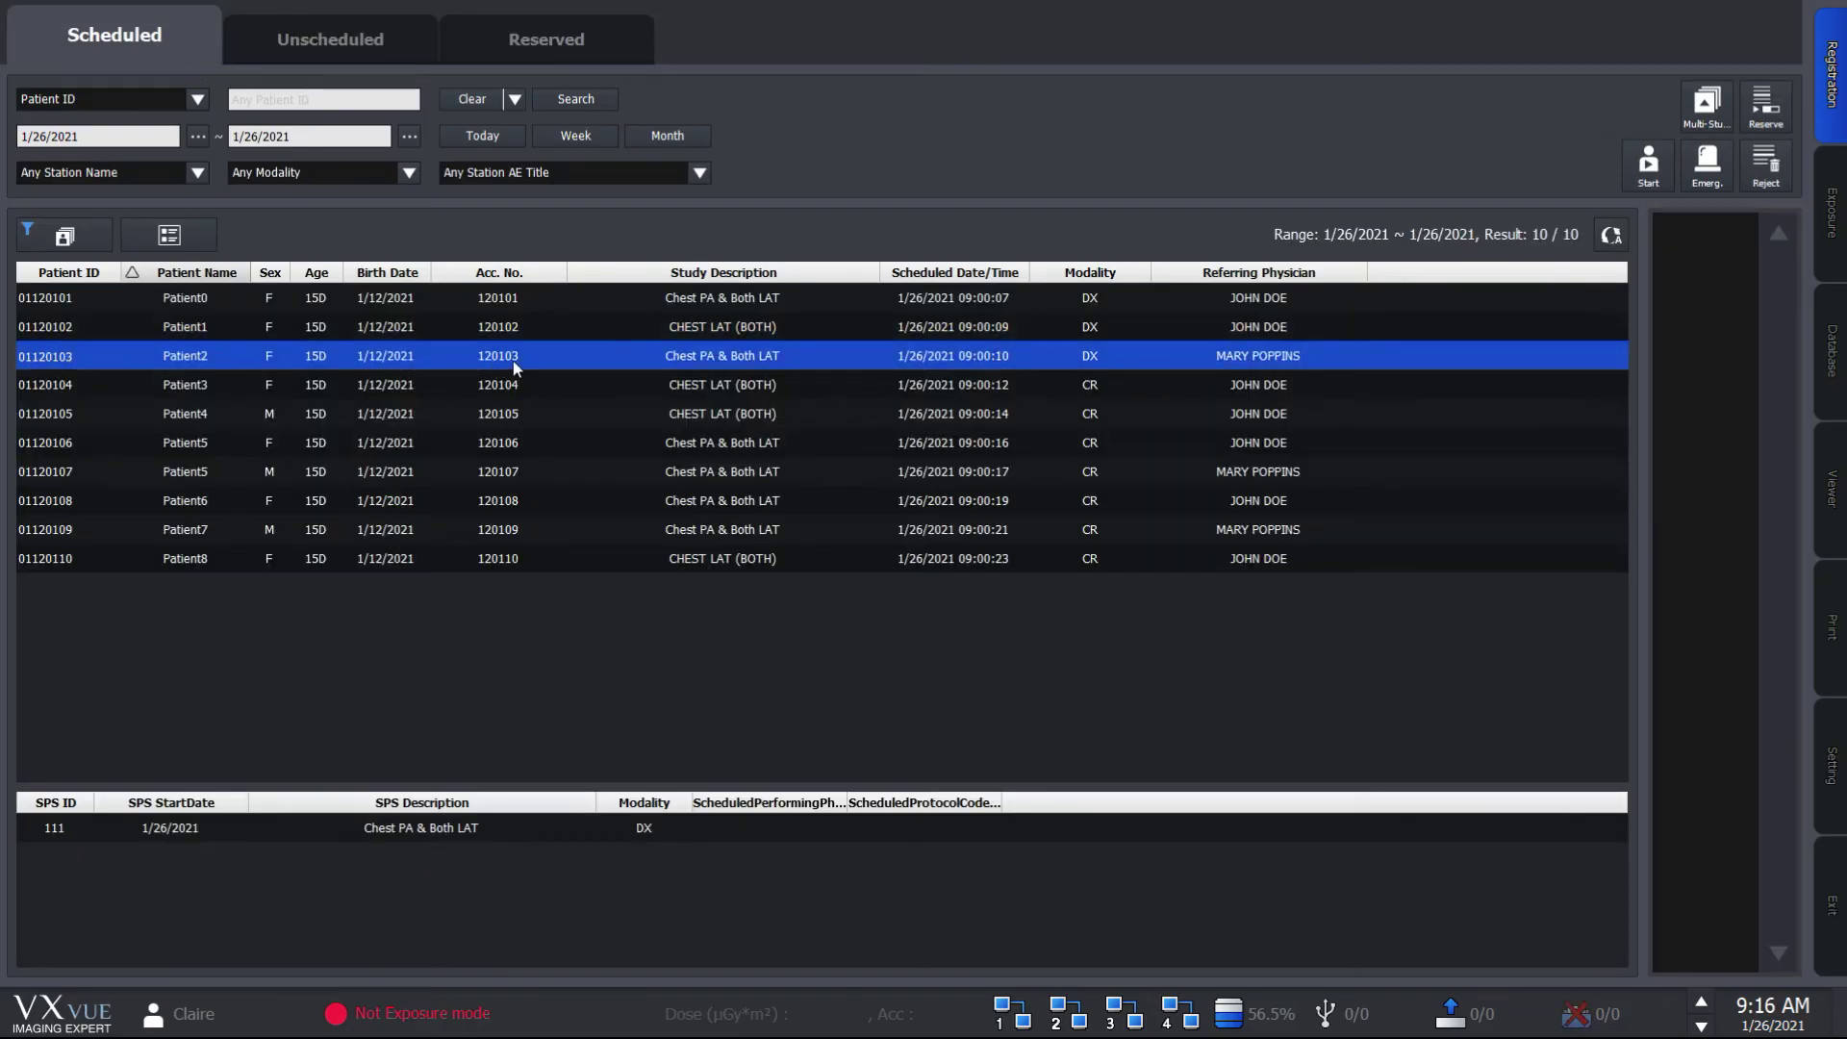
left_click(1764, 99)
left_click(1008, 567)
Register an unscheduled patient with their last name and accession number directly onto the Reserved list
left_click(389, 52)
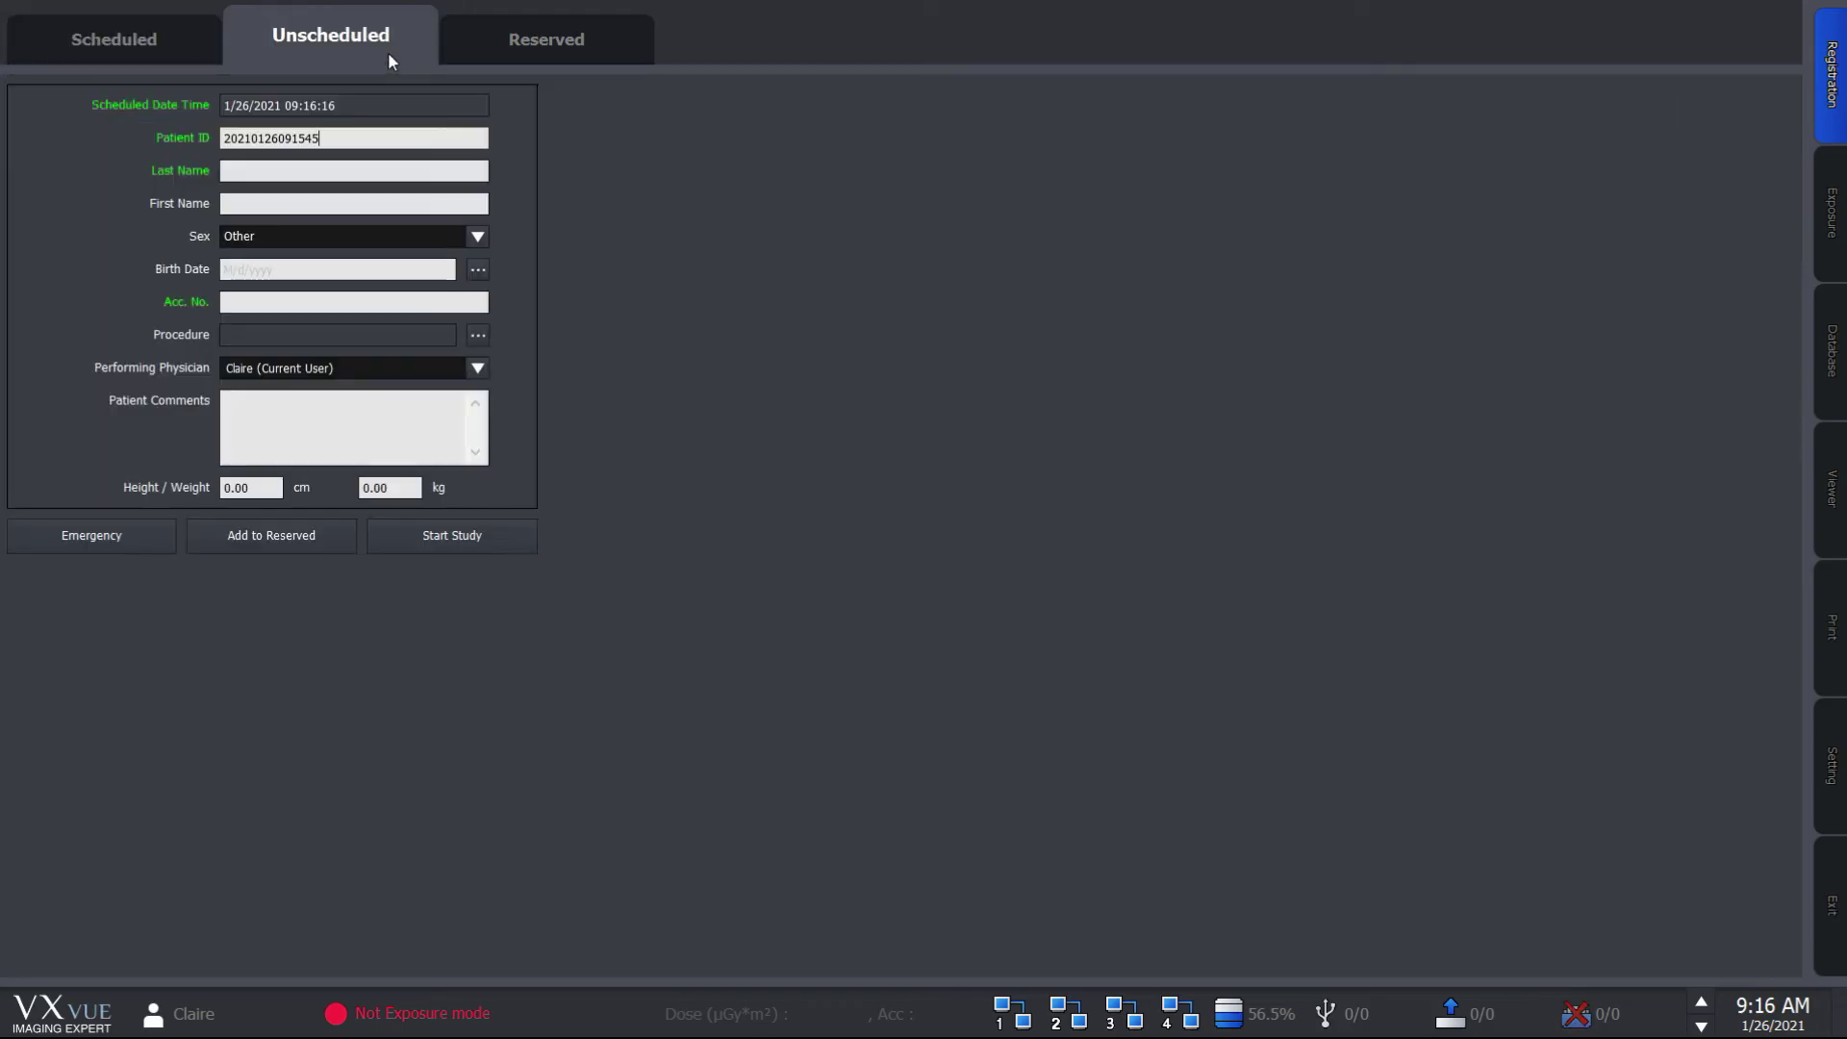
left_click(349, 172)
type("Smith")
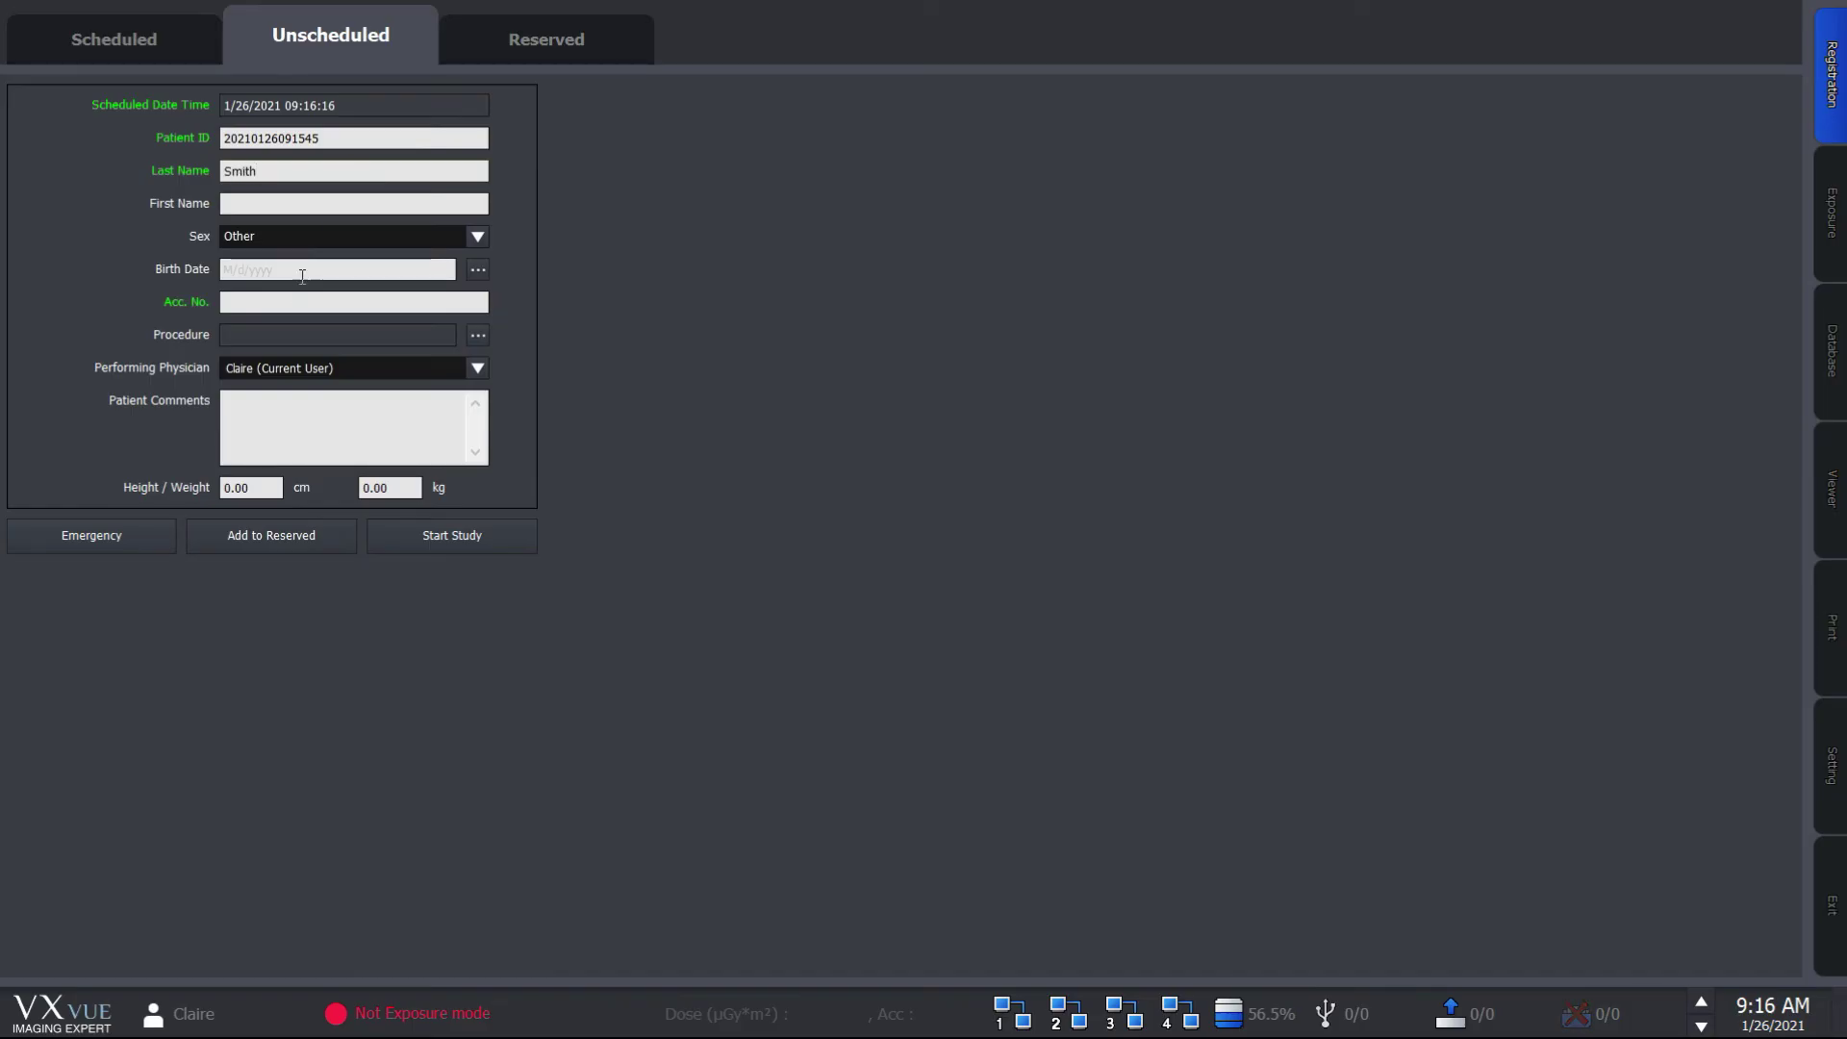
left_click(292, 303)
type("22222")
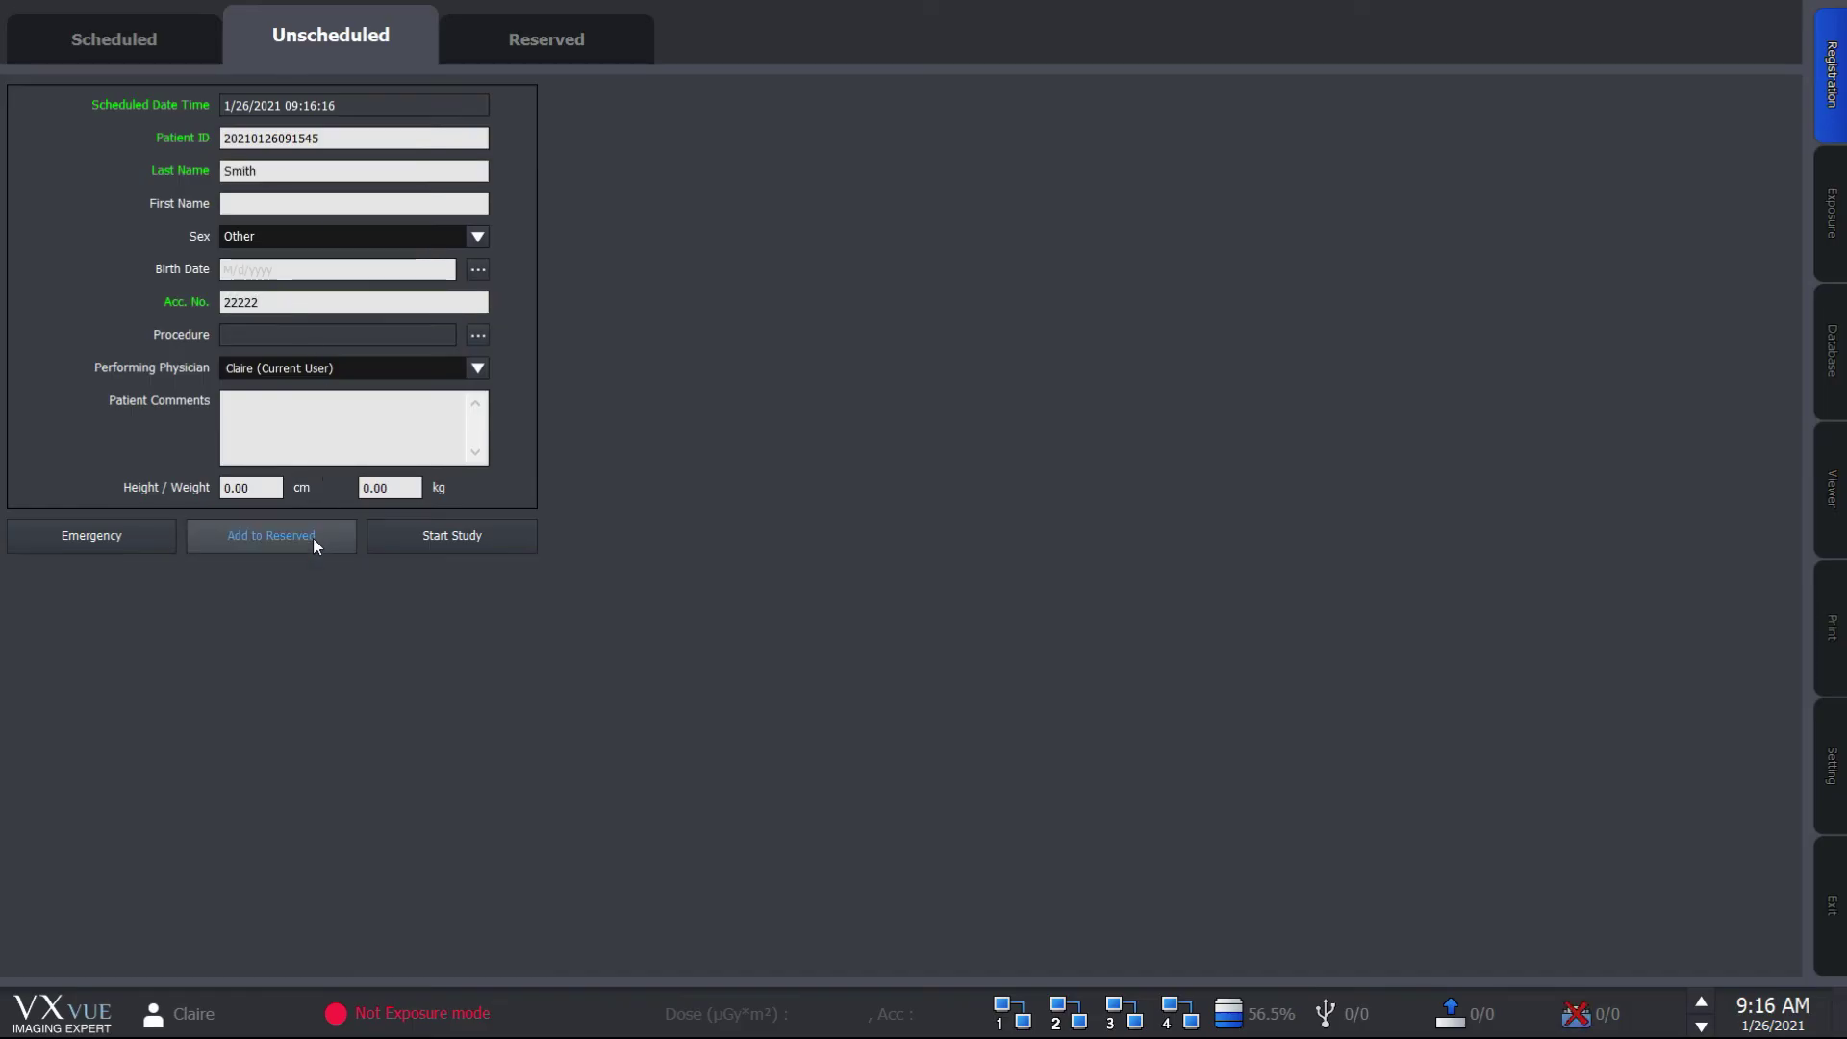
left_click(314, 539)
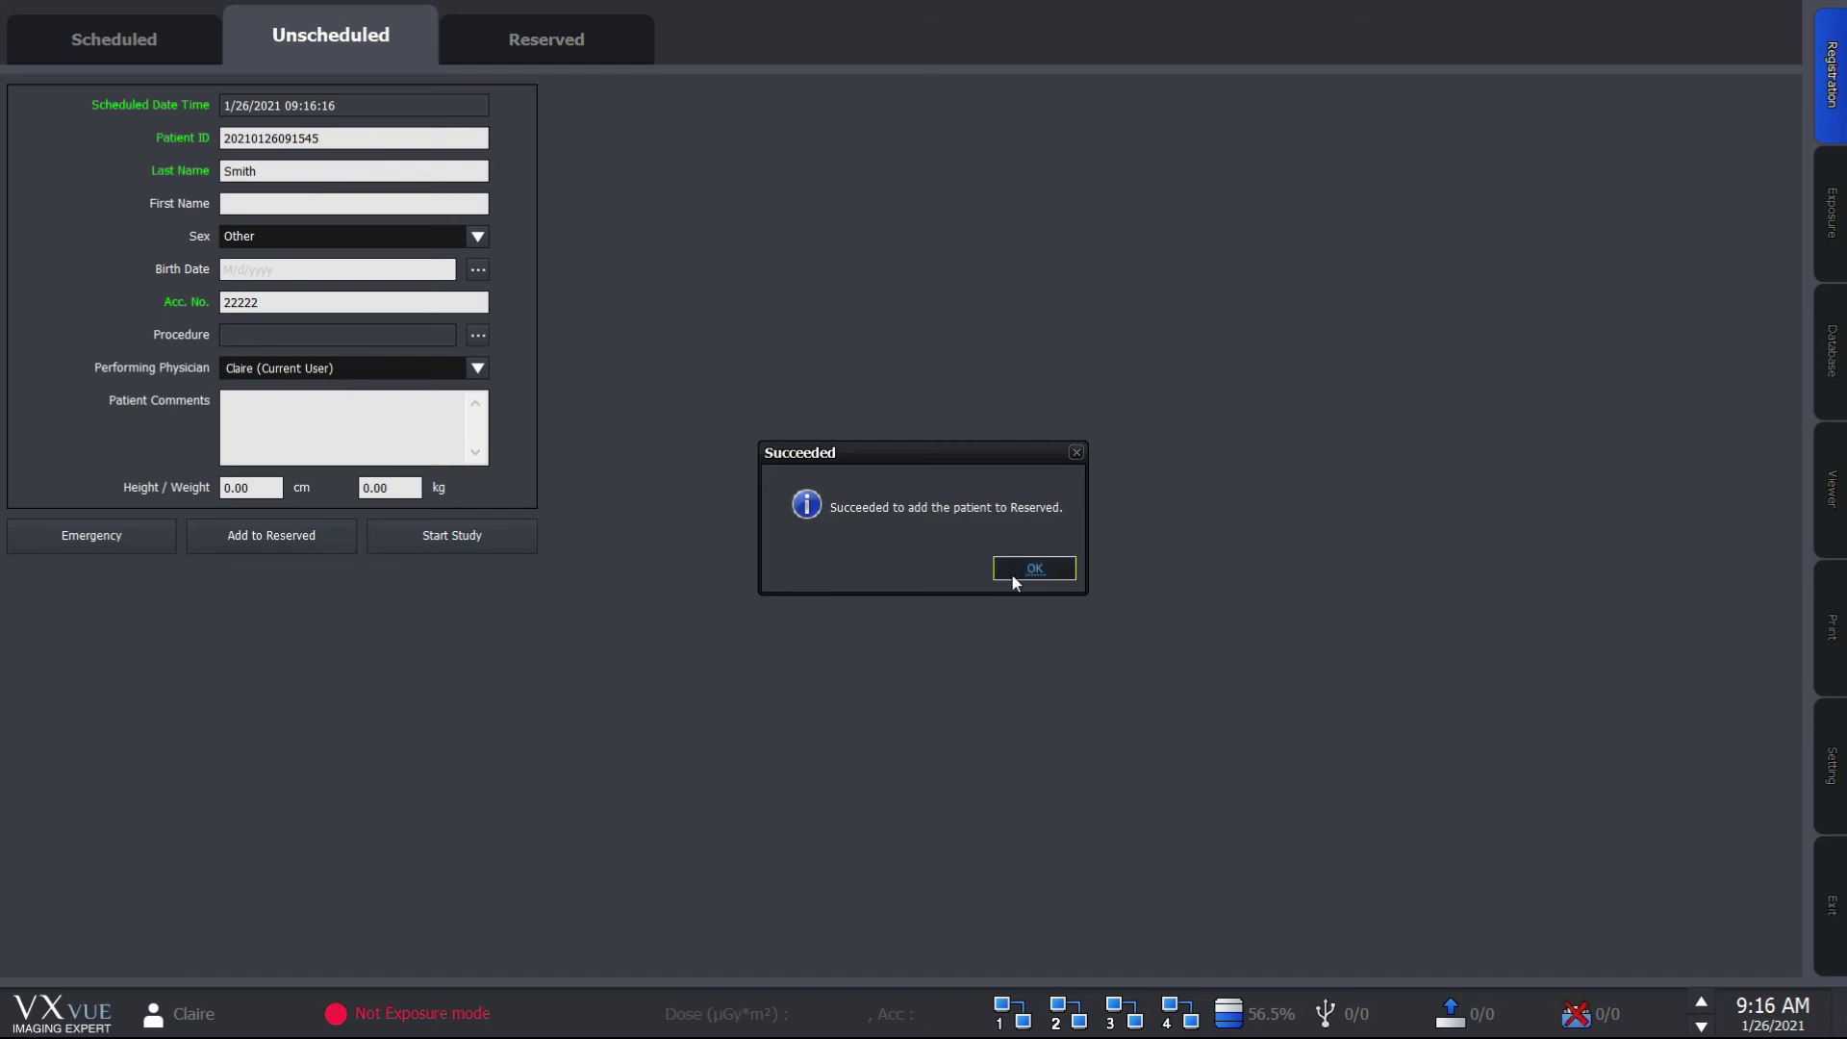
left_click(1020, 573)
Show today's Reserved list and select the newly reserved patient
left_click(550, 39)
left_click(487, 132)
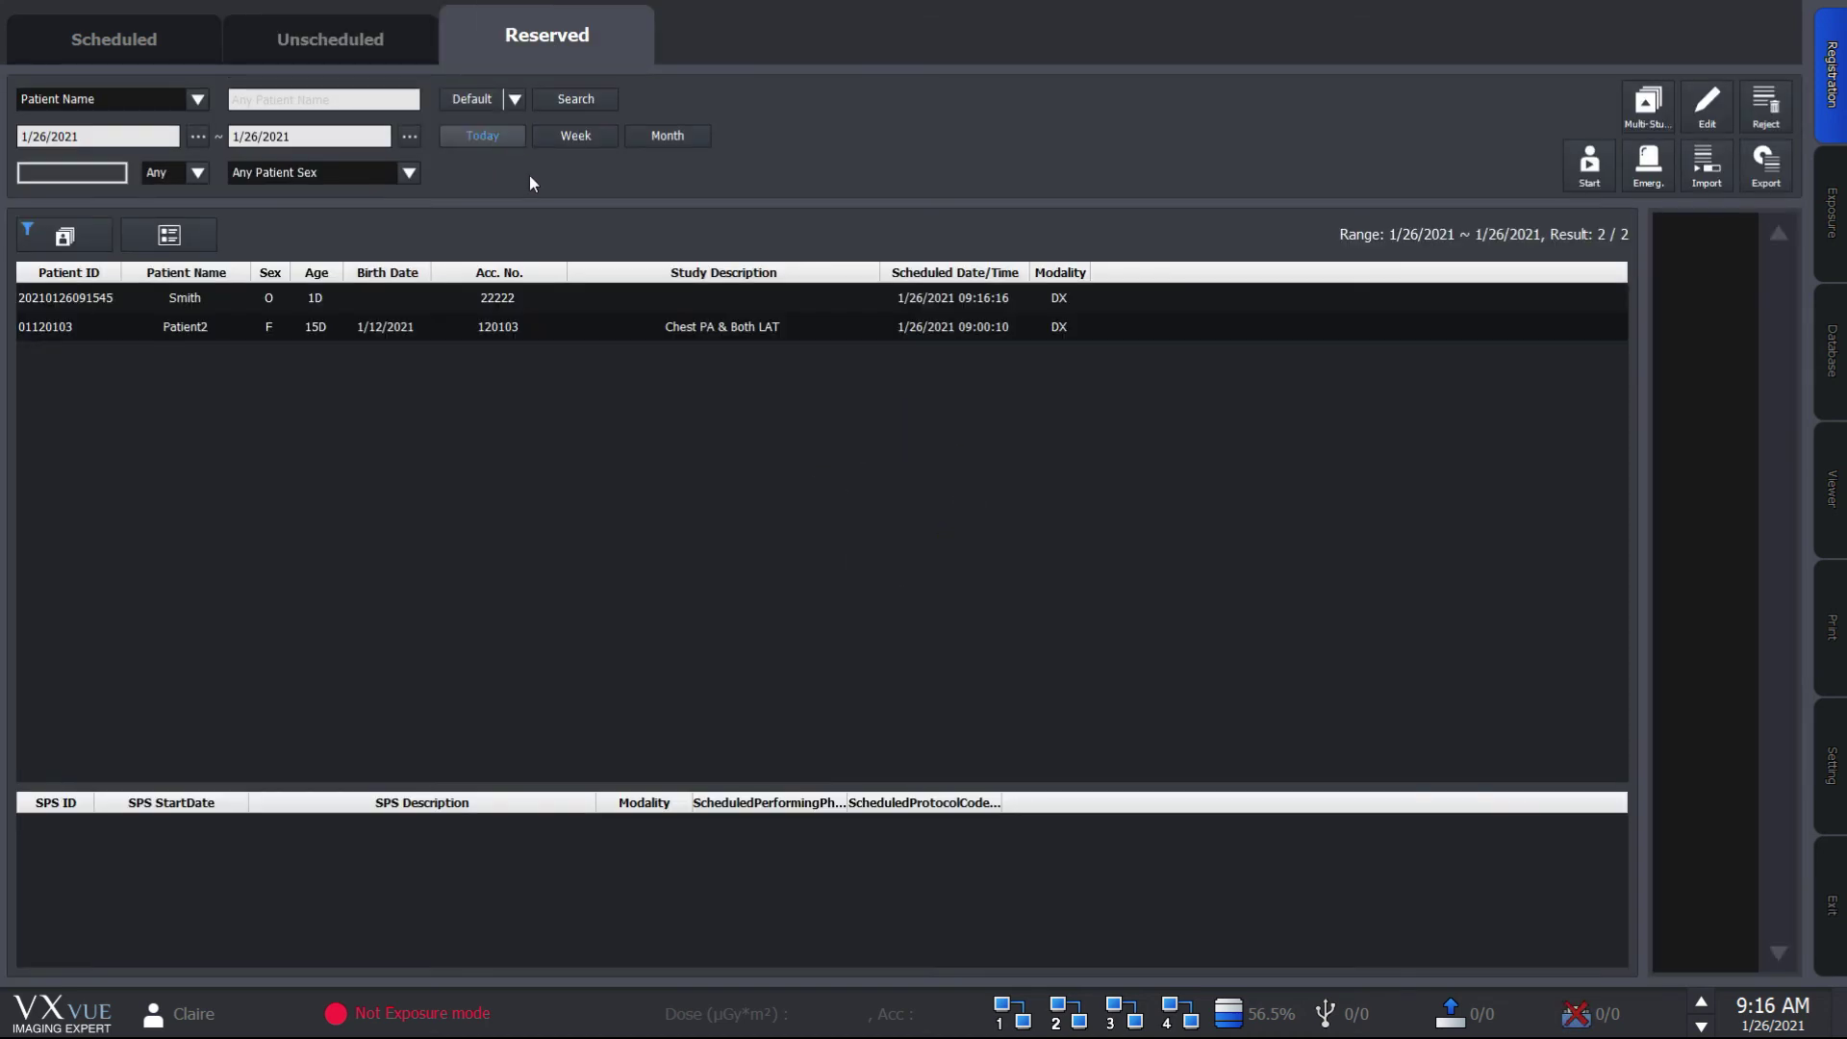
left_click(754, 300)
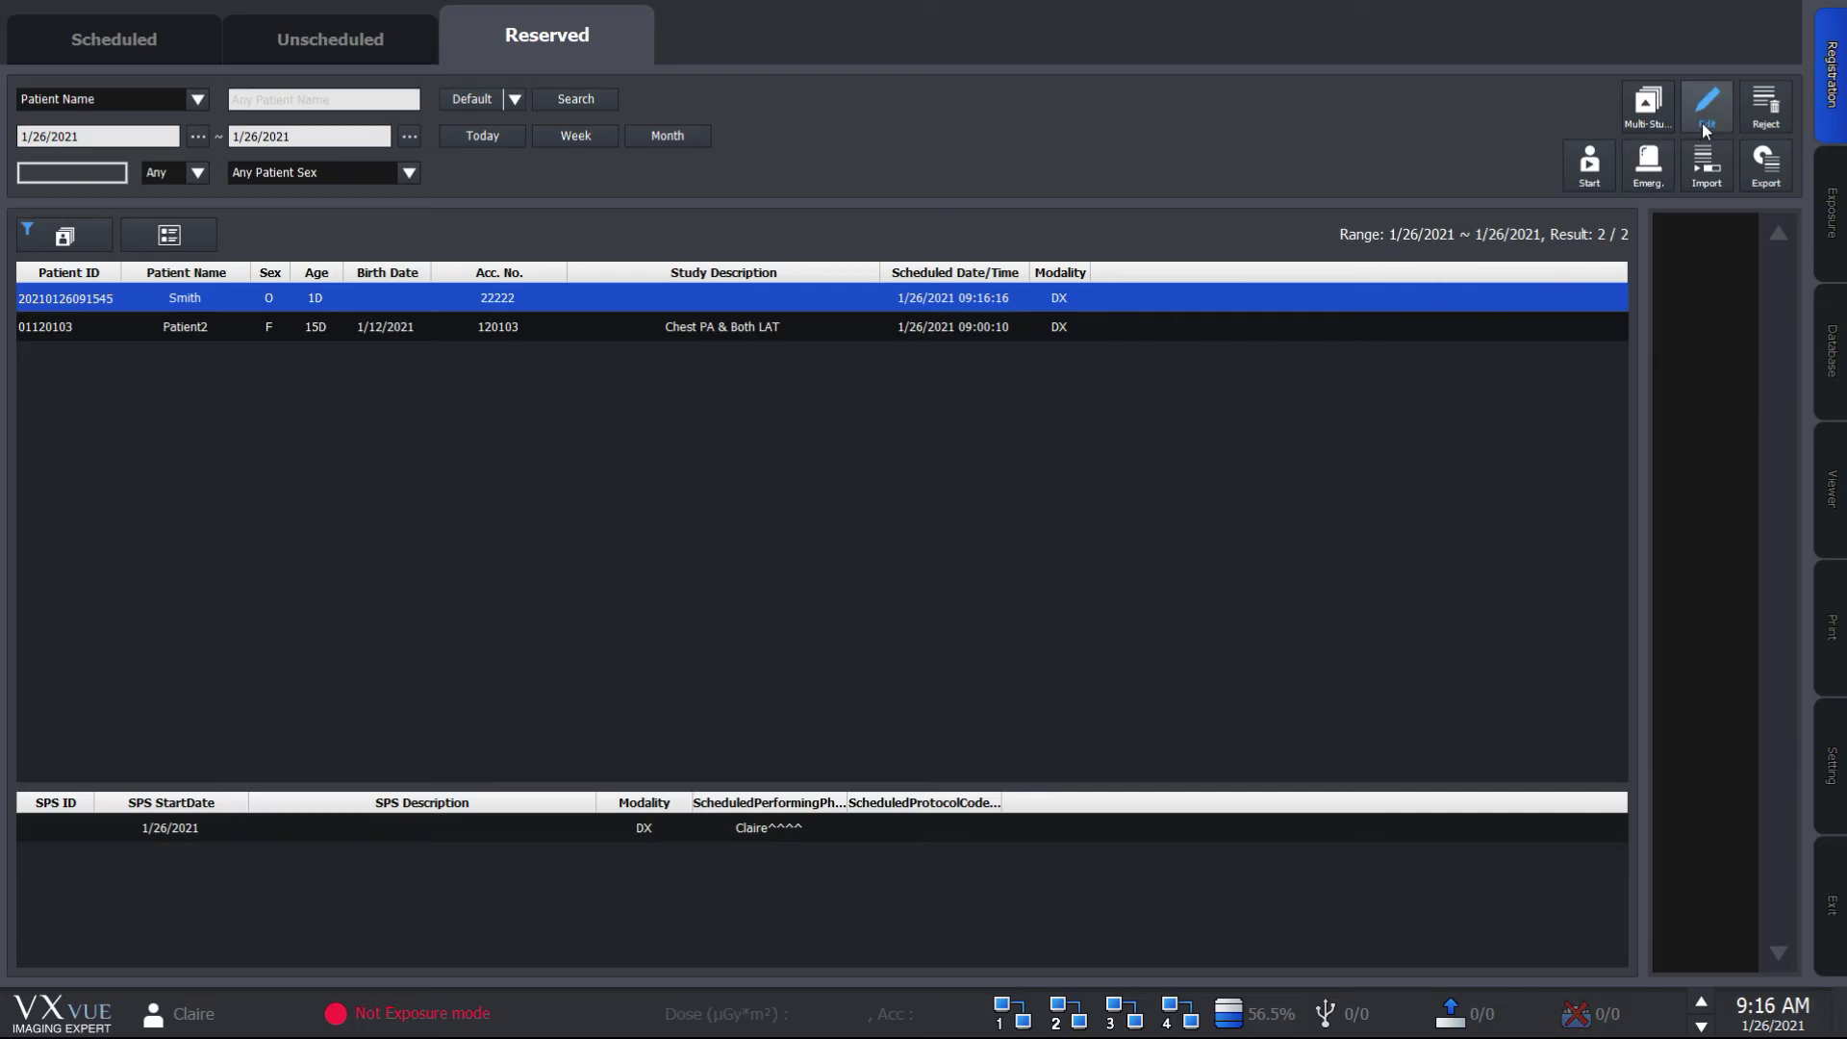
left_click(1720, 100)
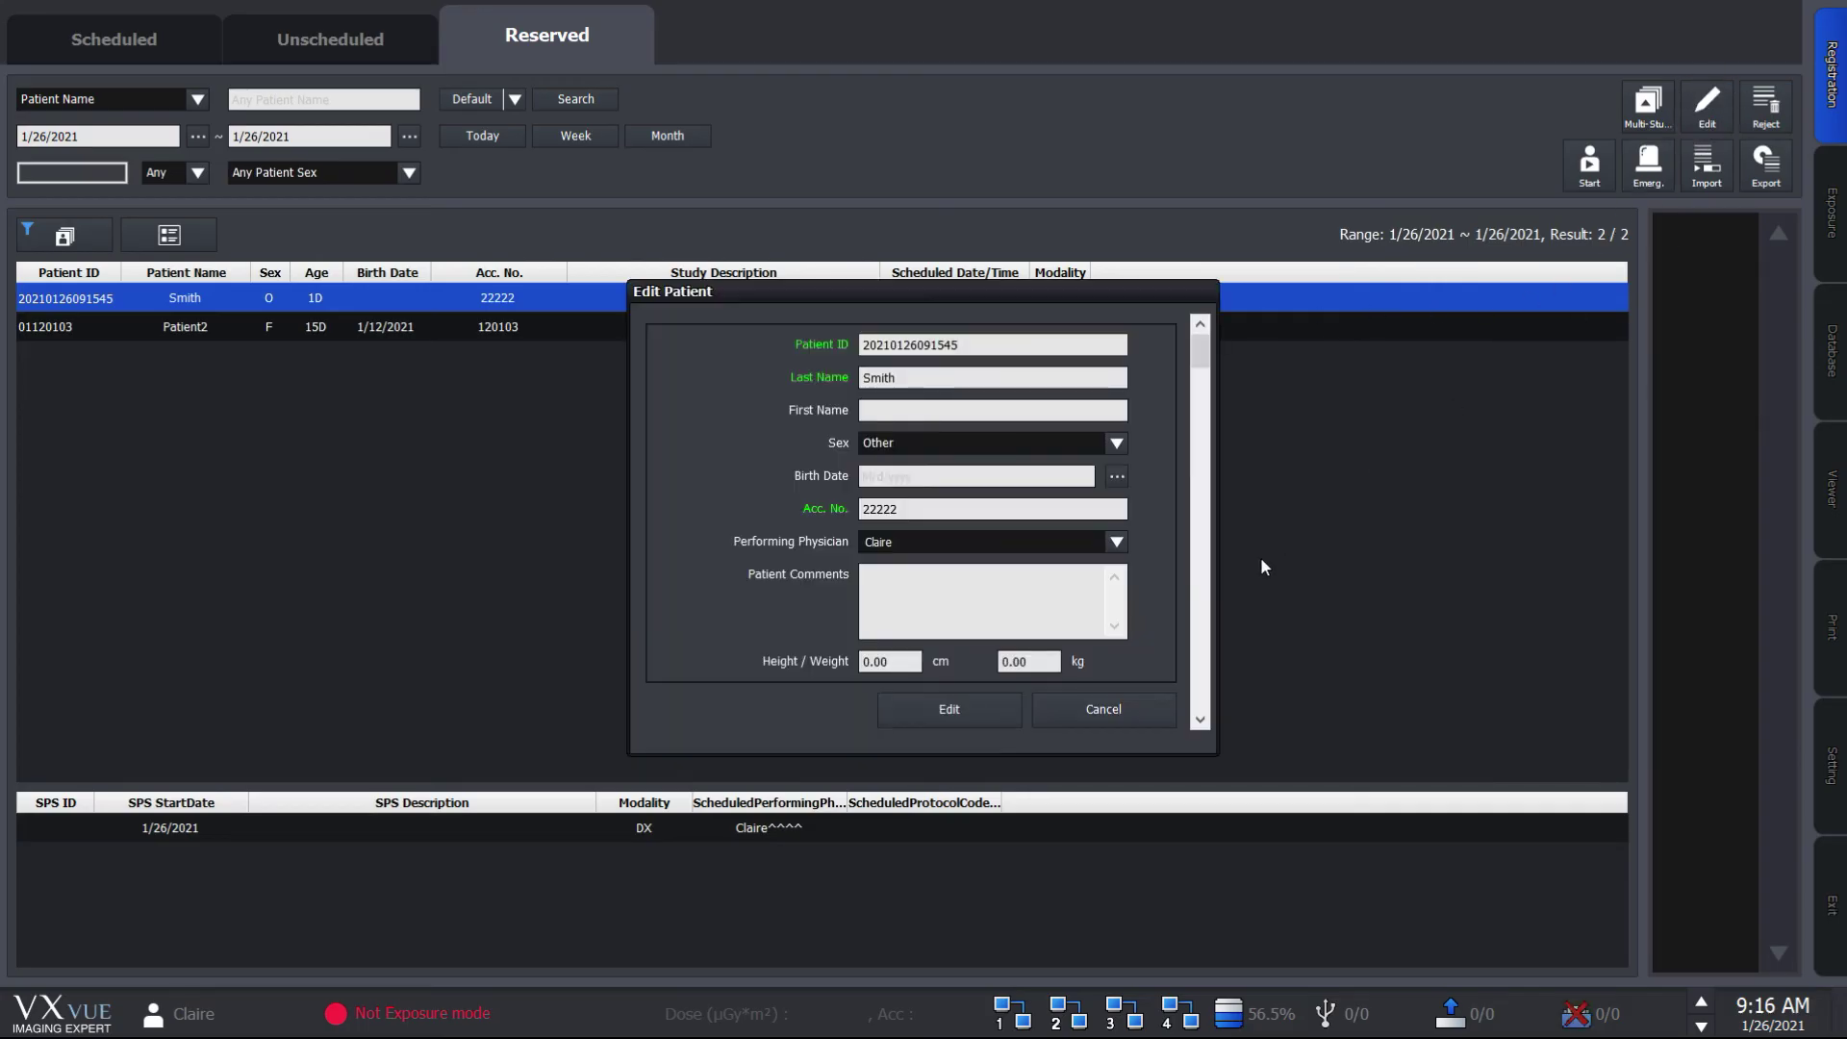
left_click(1112, 711)
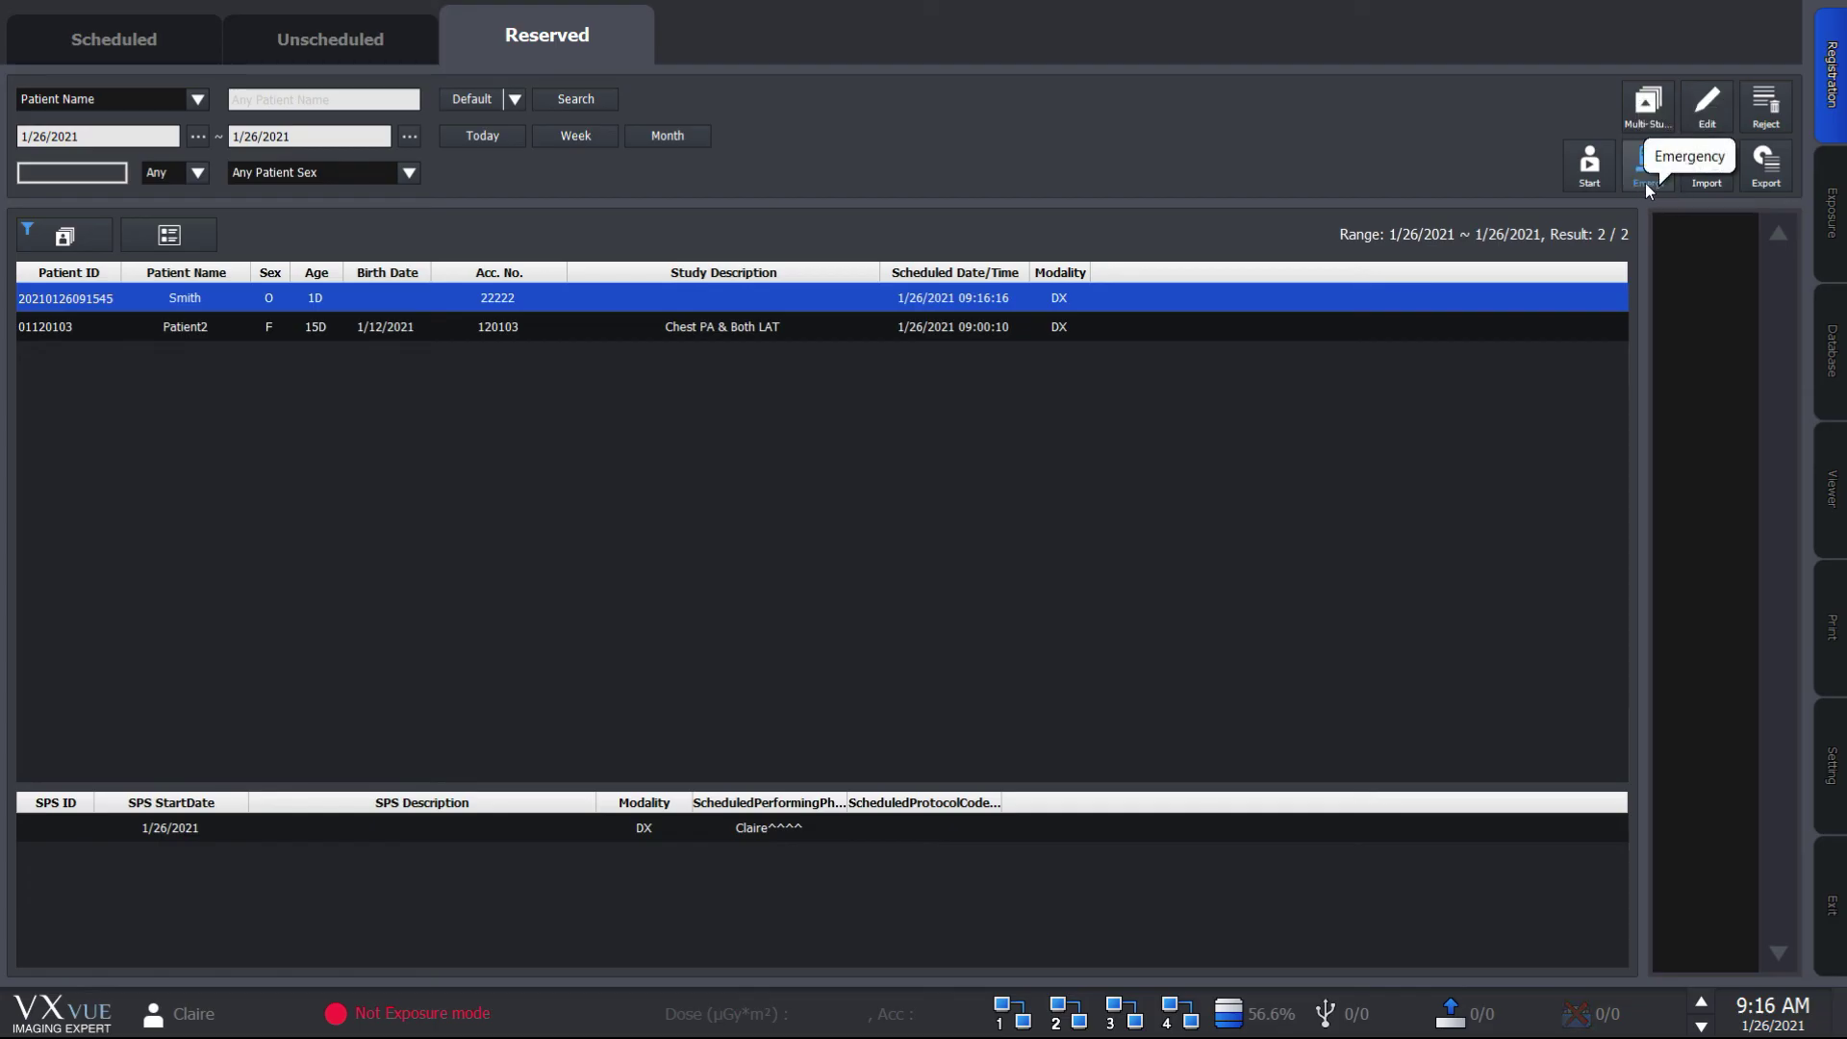
Open an emergency Urgent Patient exposure, then return to the Scheduled registration worklist
left_click(330, 38)
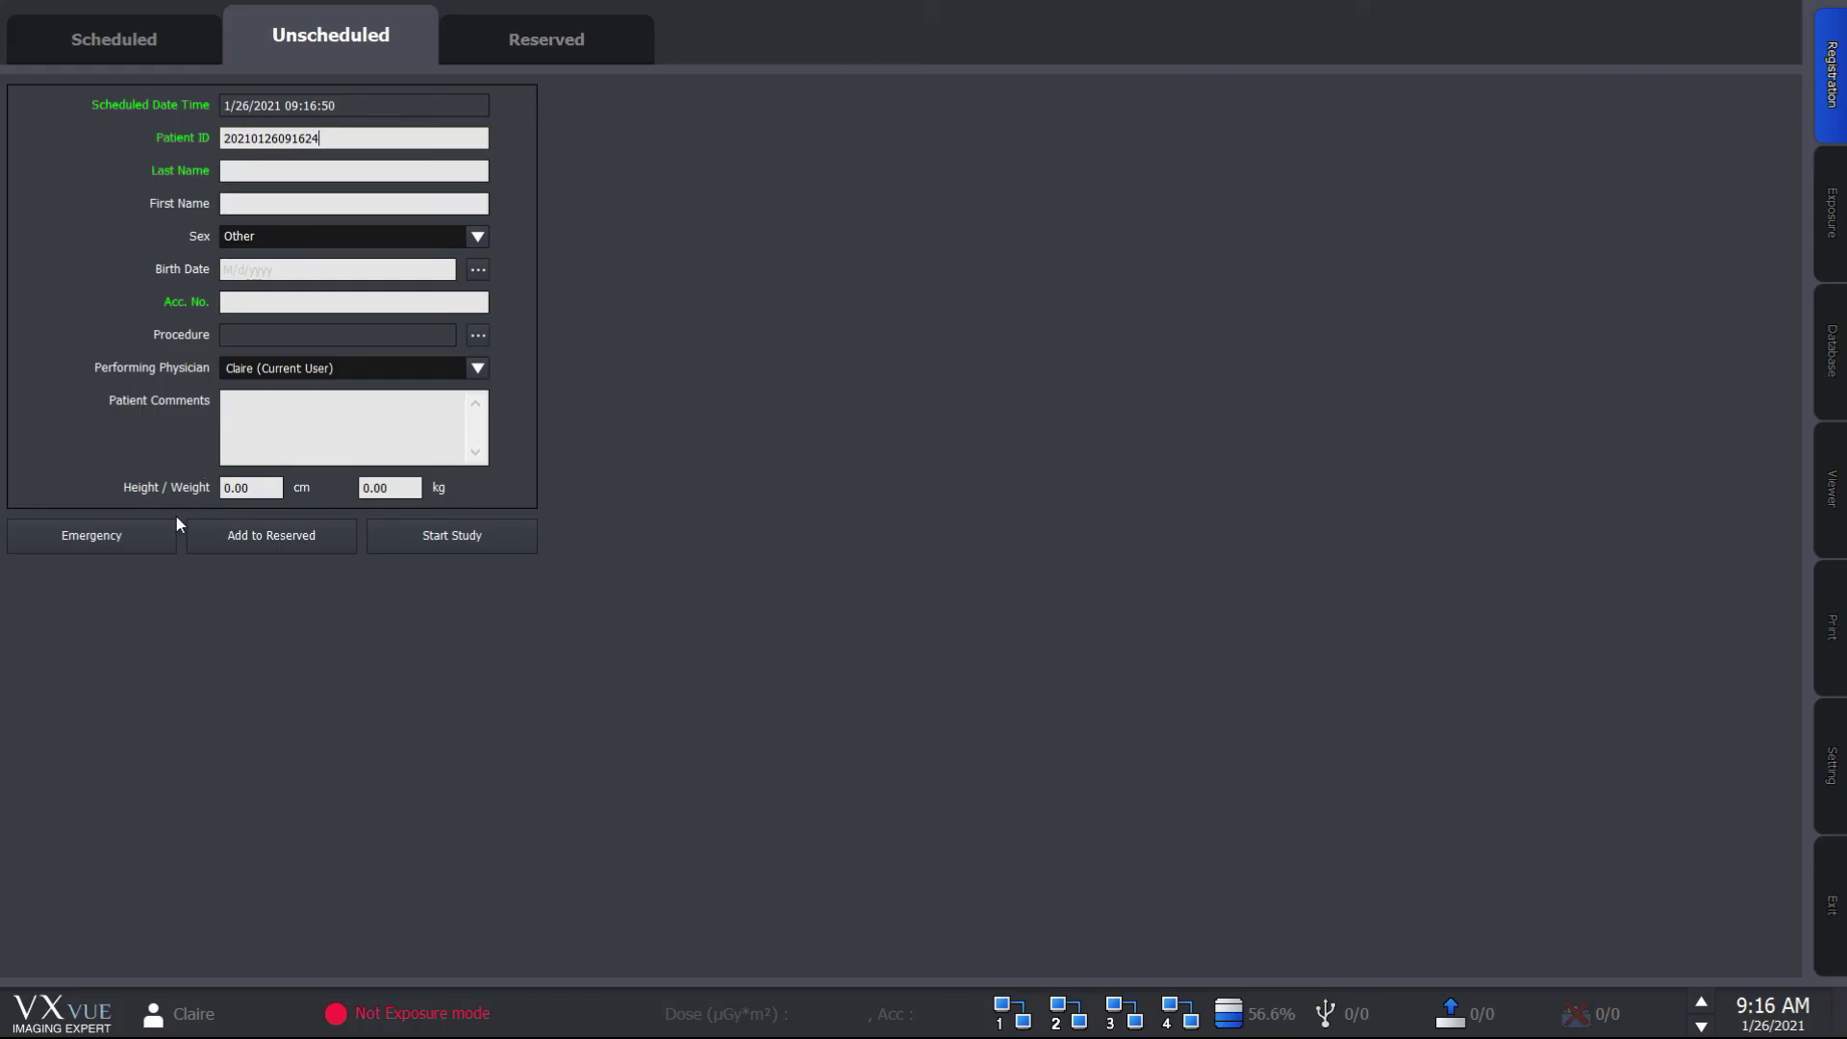
left_click(140, 56)
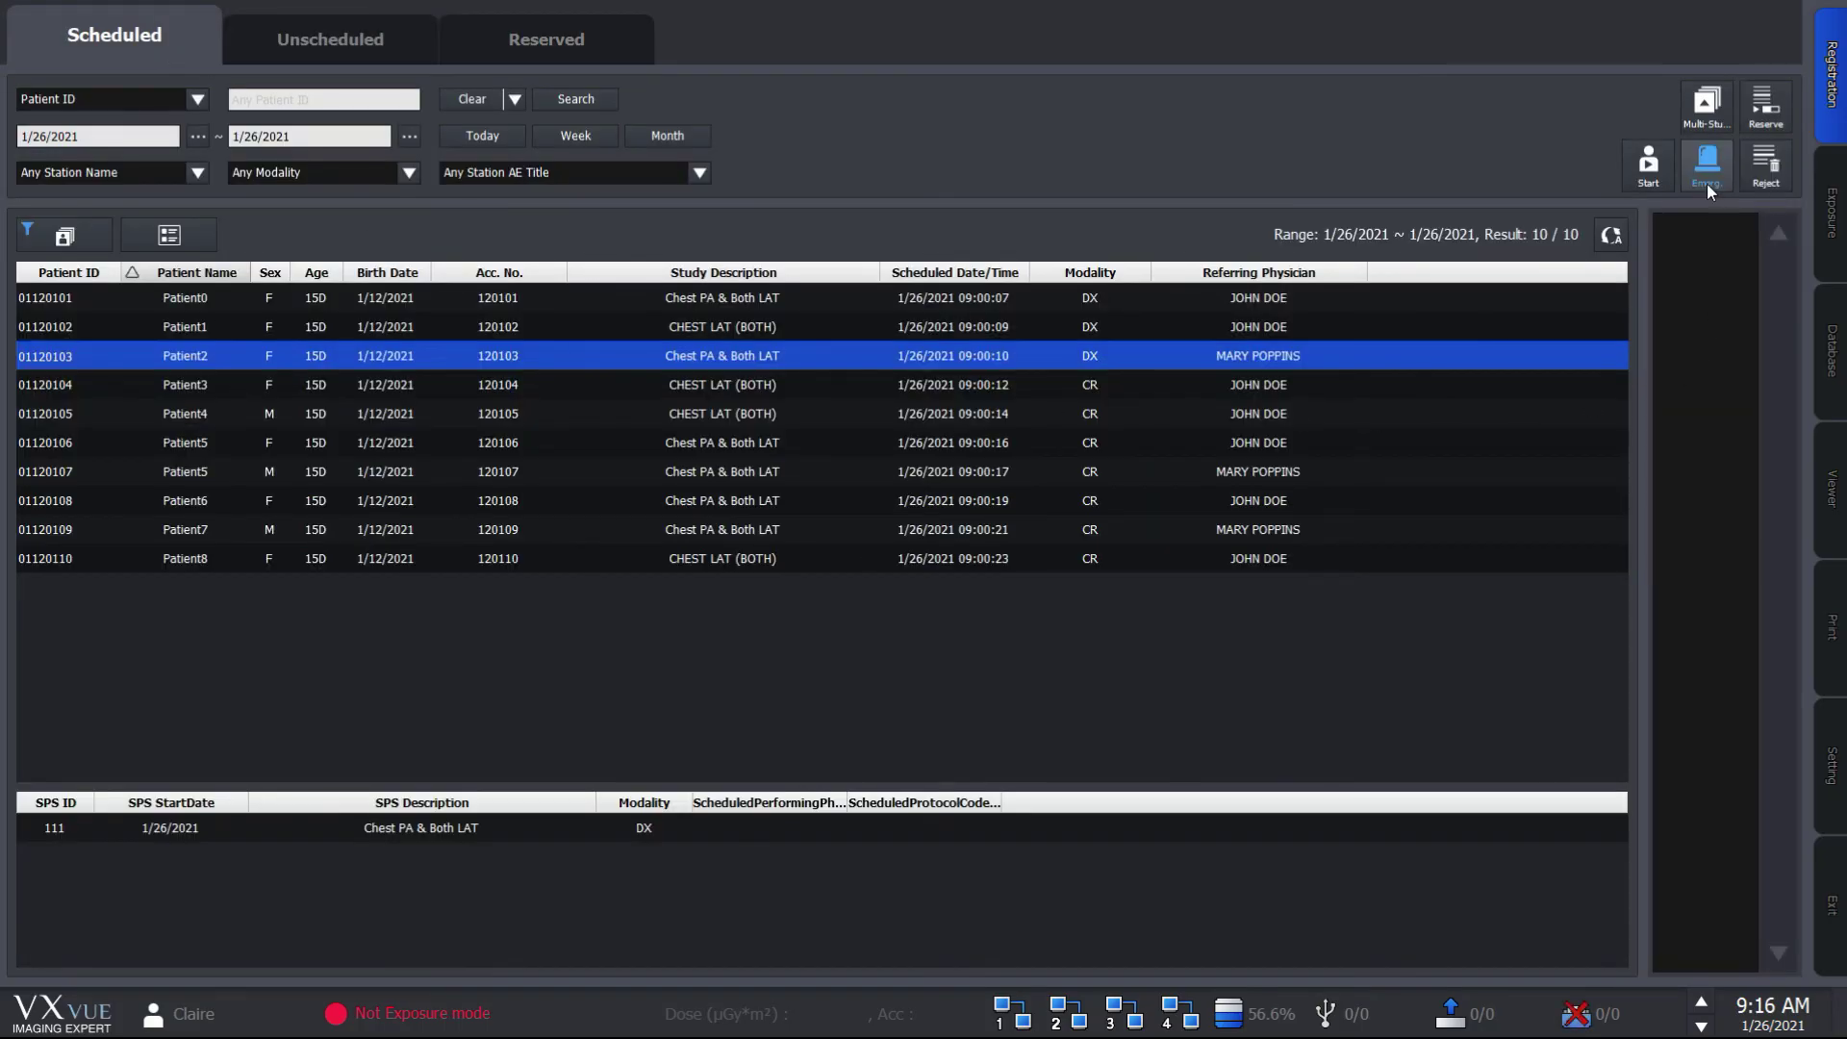
left_click(1707, 183)
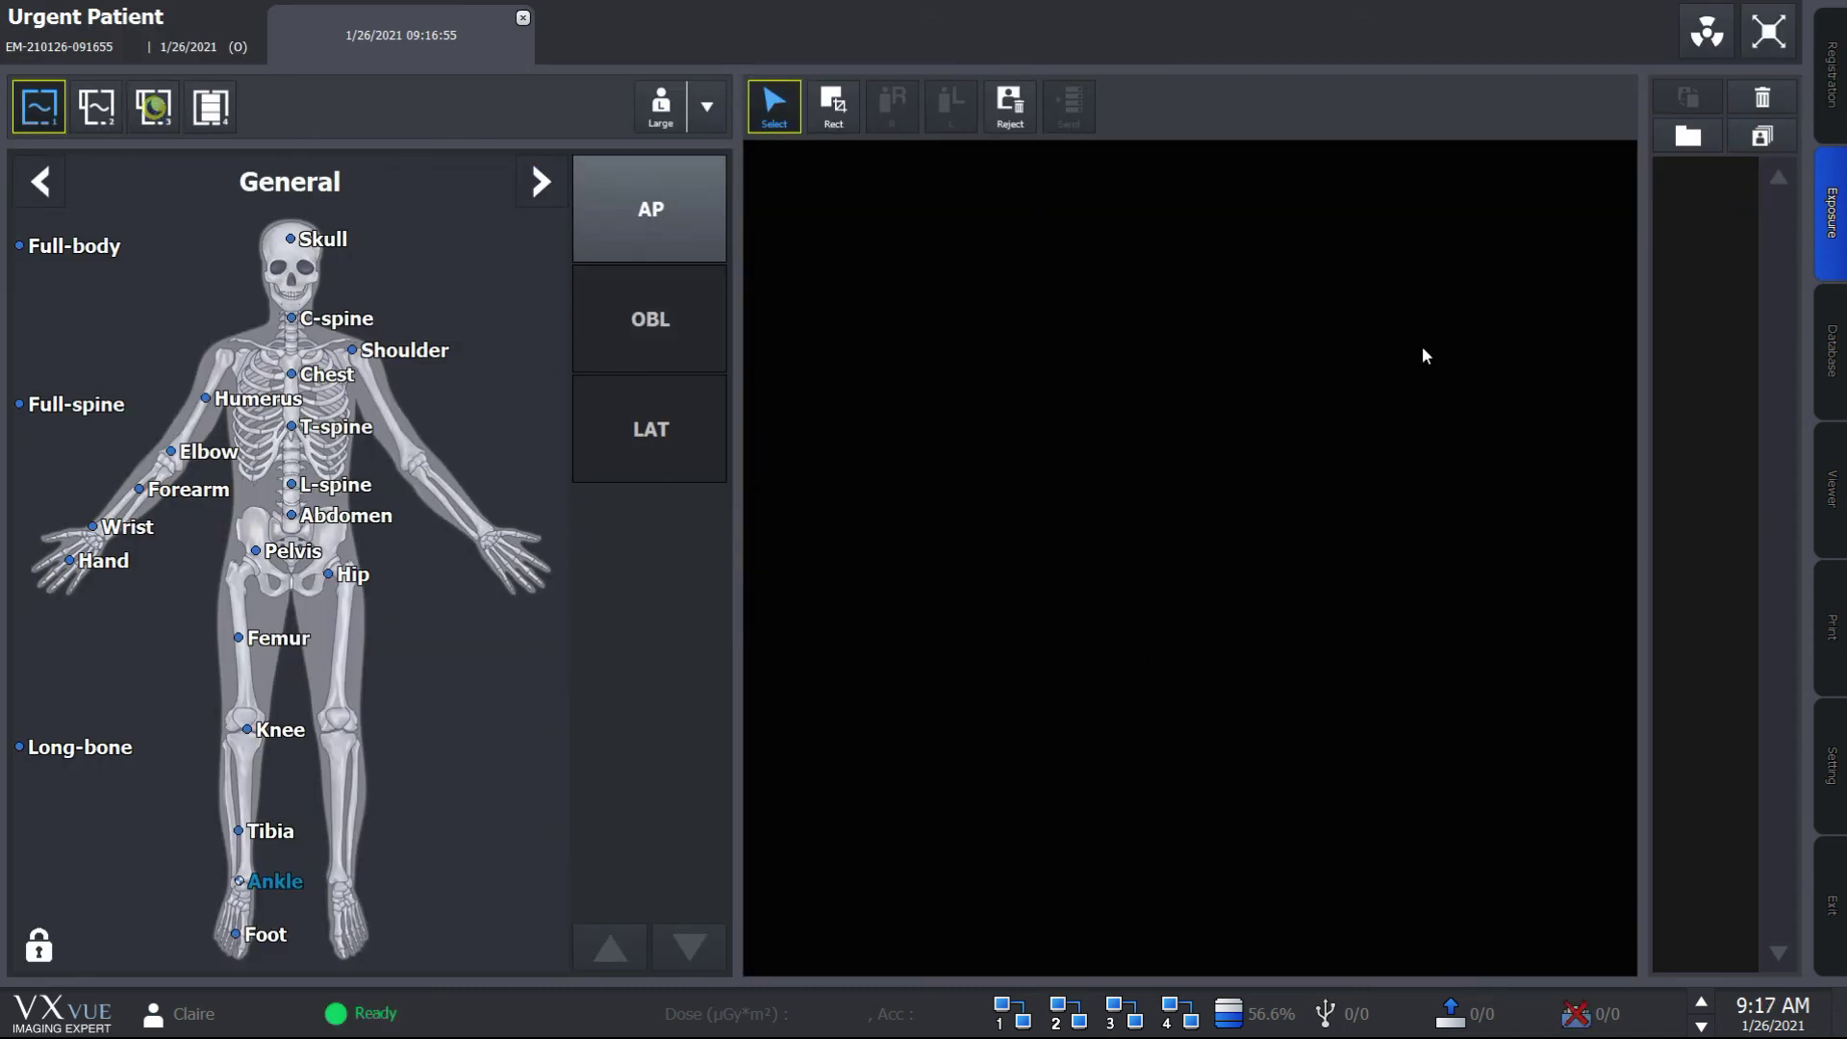
left_click(1830, 113)
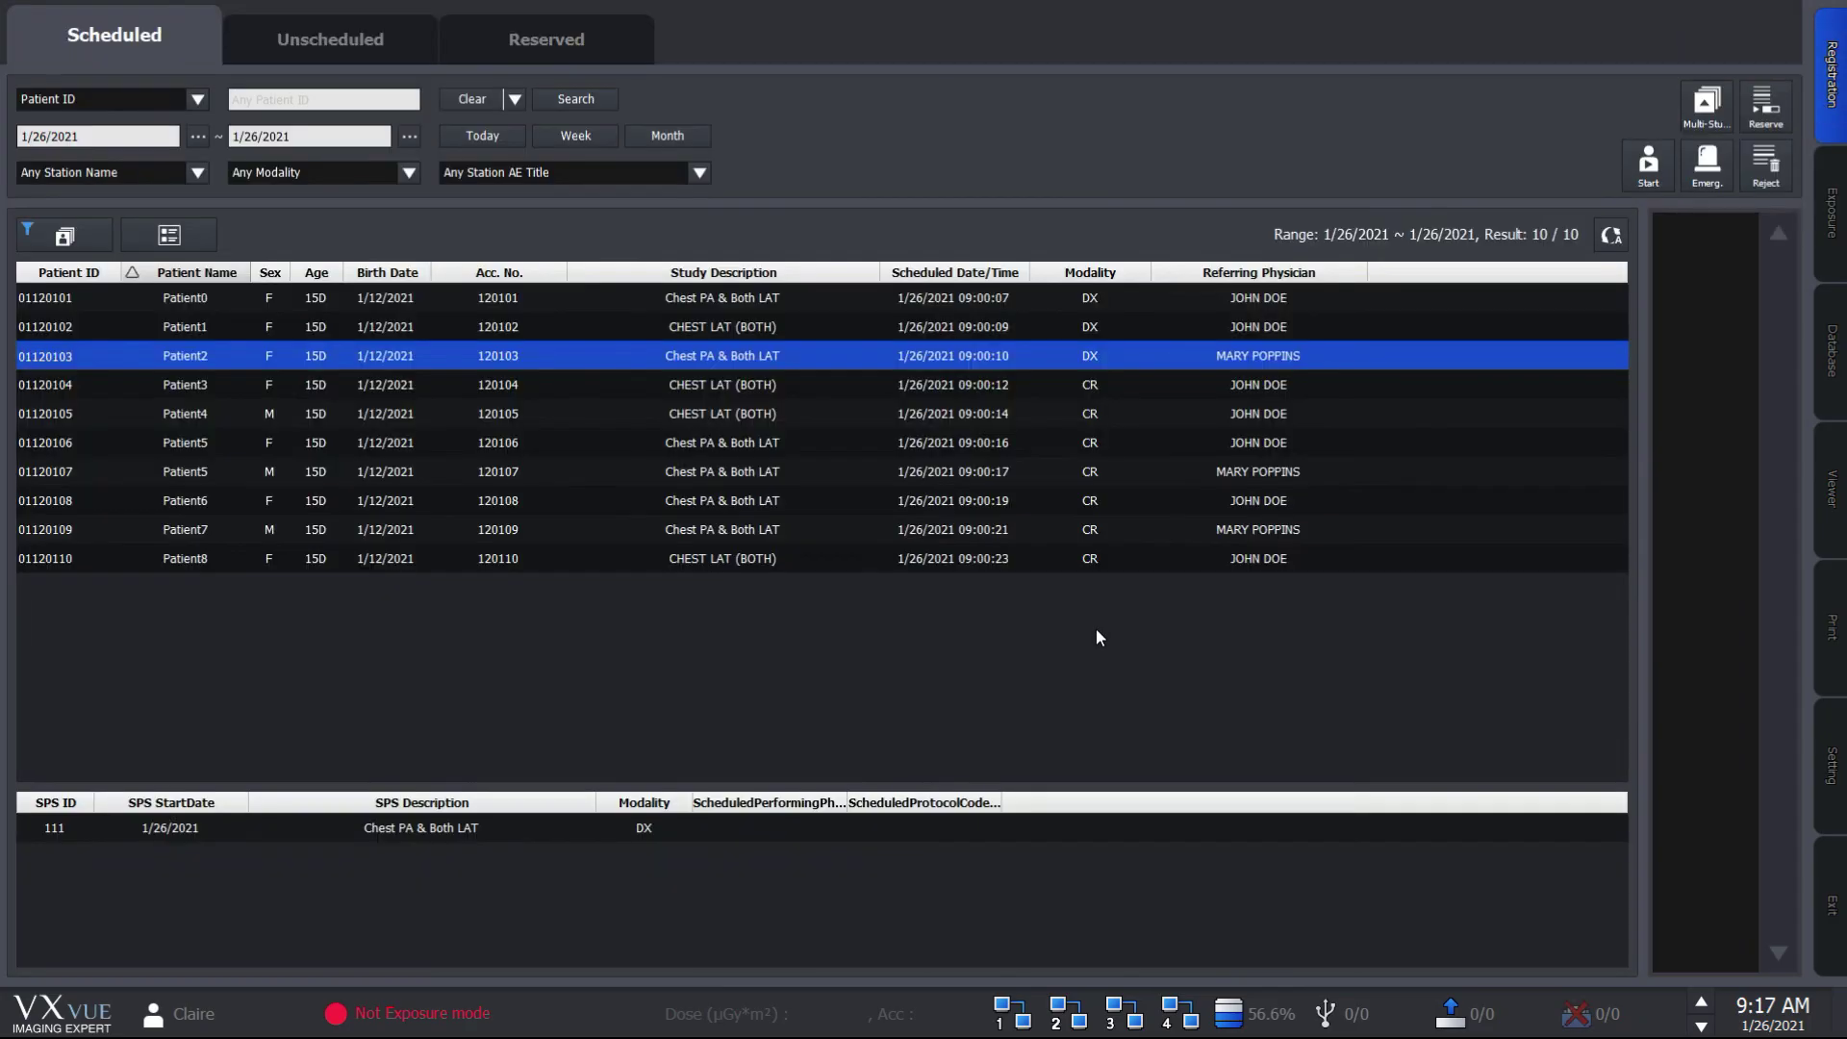